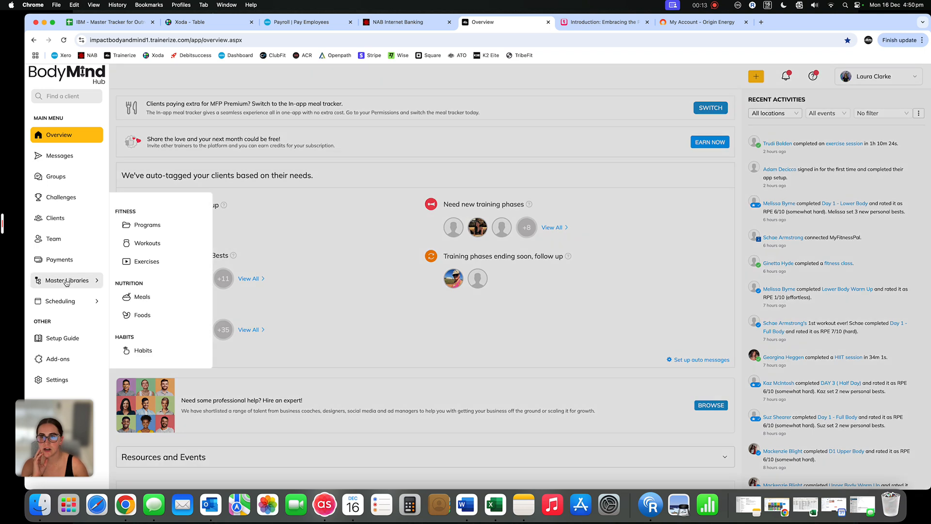
# Open the master programs library and look through the list of shared programs
pyautogui.click(162, 229)
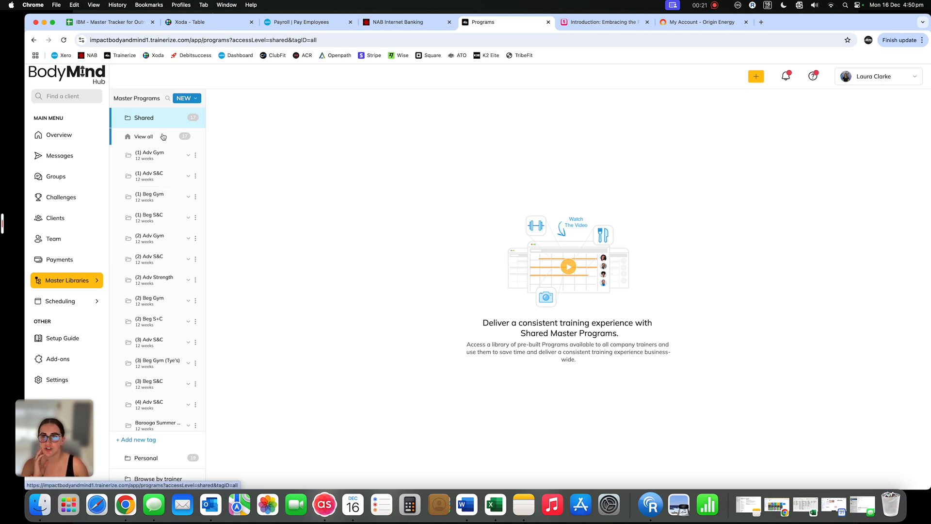
pyautogui.scroll(-2, 158, 260)
pyautogui.scroll(-1, 158, 260)
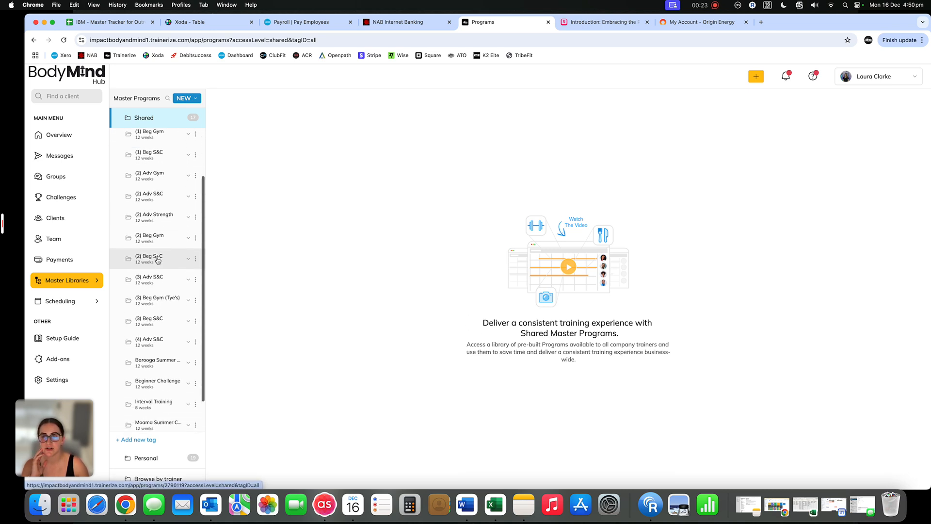
pyautogui.scroll(2, 158, 260)
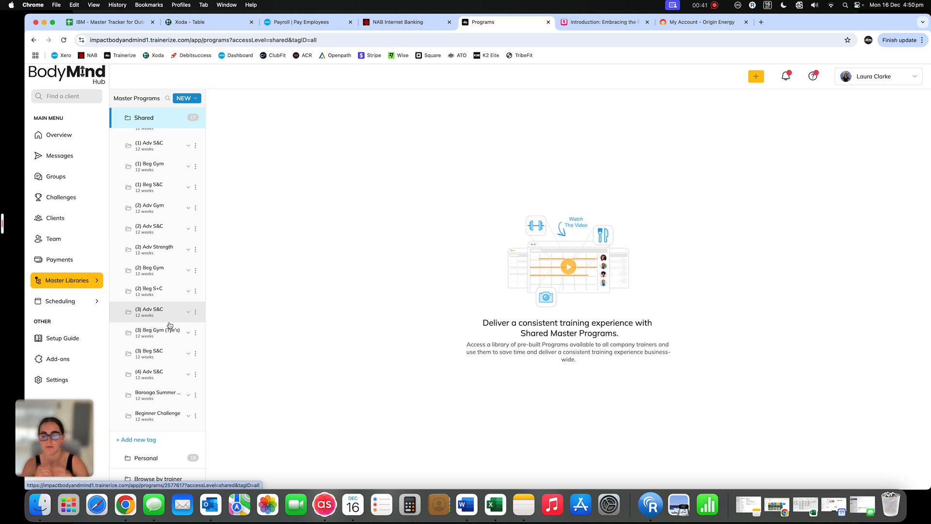
pyautogui.scroll(-3, 169, 325)
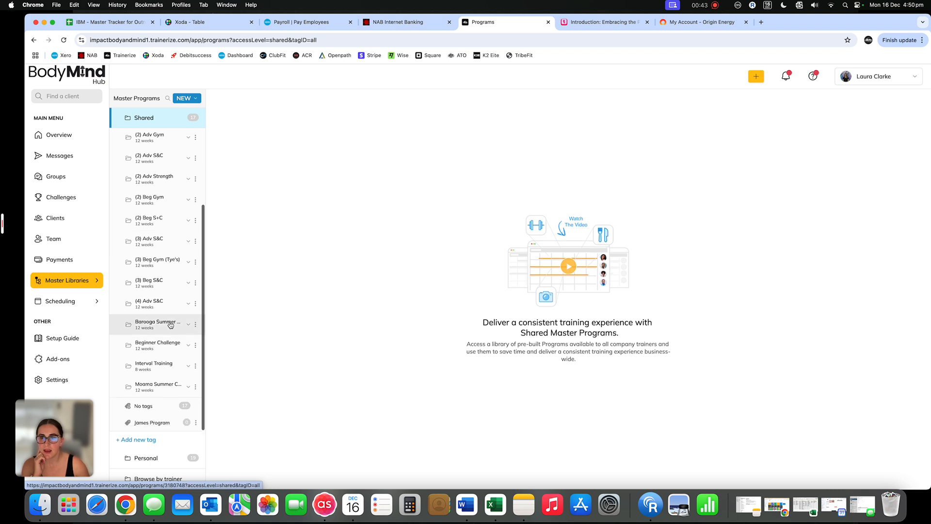
# Look through the personal master programs and return to the shared programs
pyautogui.click(164, 459)
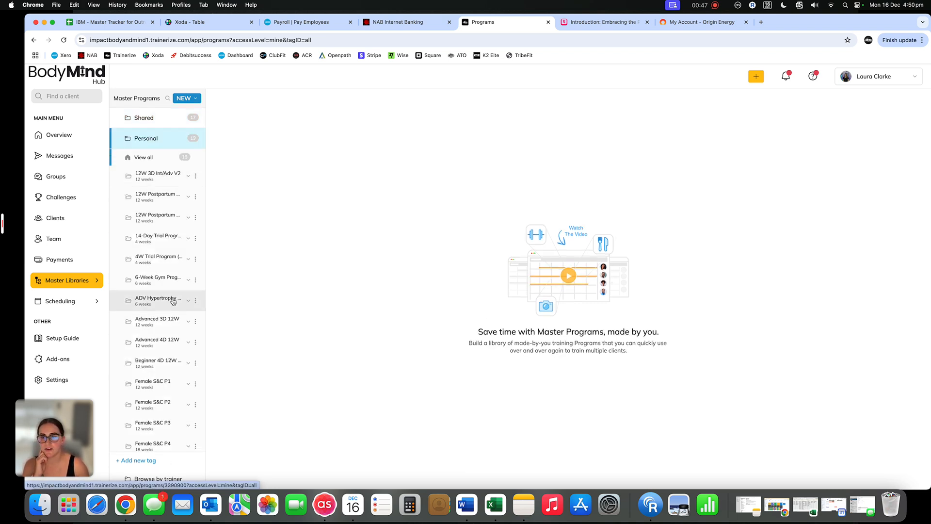
pyautogui.scroll(-1, 171, 365)
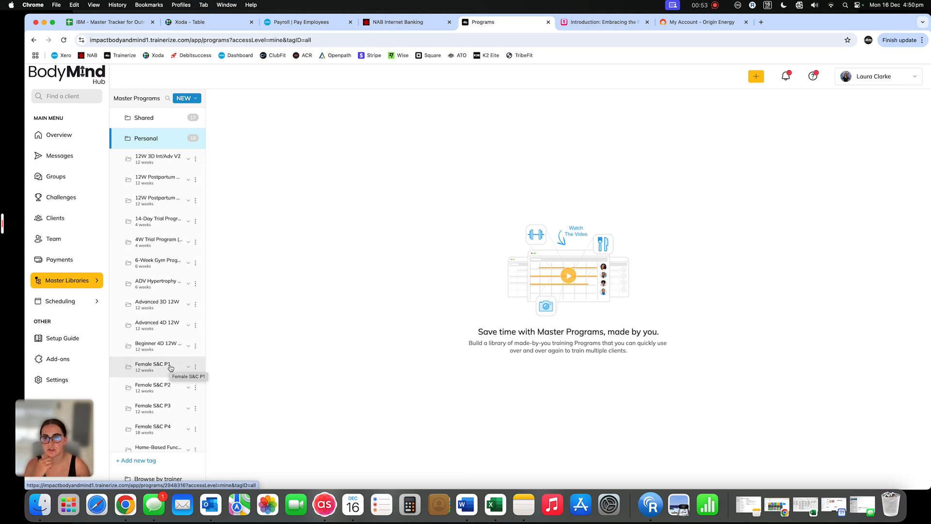
pyautogui.scroll(-5, 170, 367)
pyautogui.scroll(6, 189, 330)
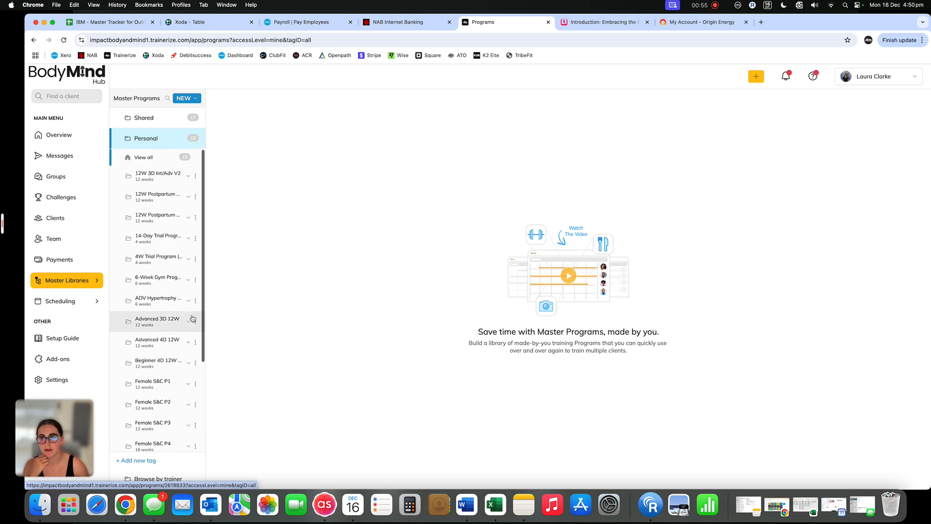
pyautogui.click(151, 122)
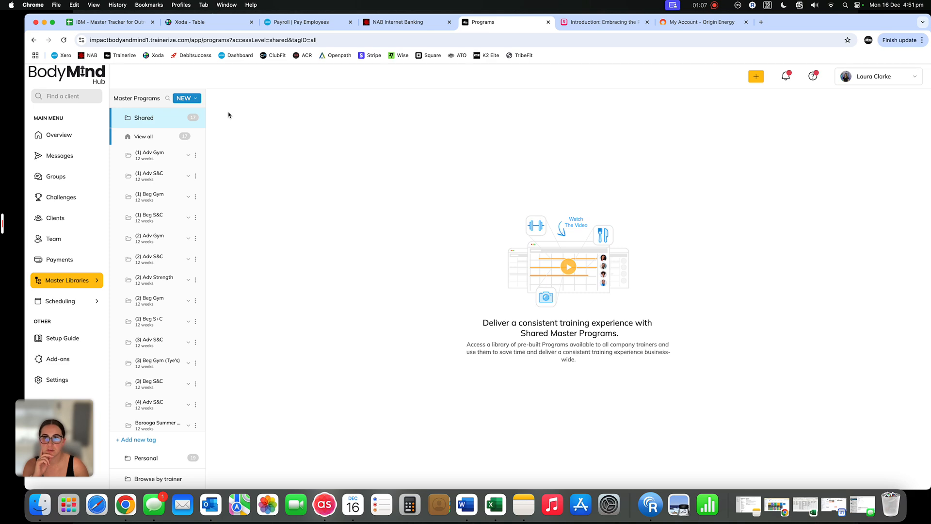
# Start building a new master program from the shared programs, ready to enter its name
pyautogui.click(194, 99)
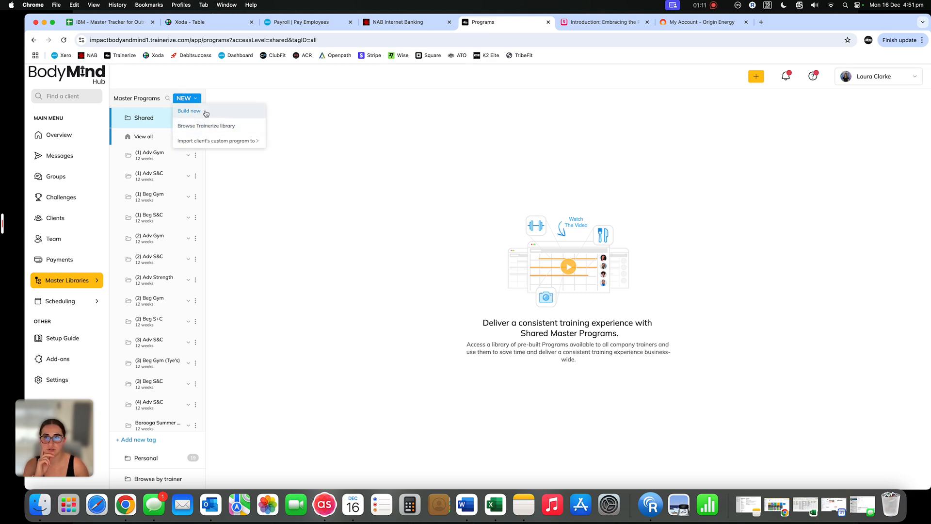
pyautogui.click(205, 113)
pyautogui.click(346, 202)
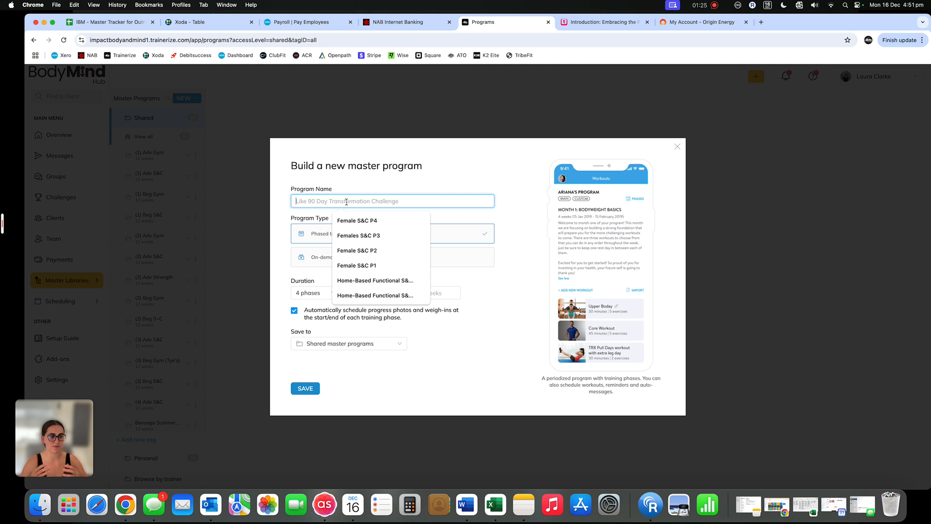
# Enter "8 Week Female Bodybuiding 4D split" as an example program name
pyautogui.write('8 Week')
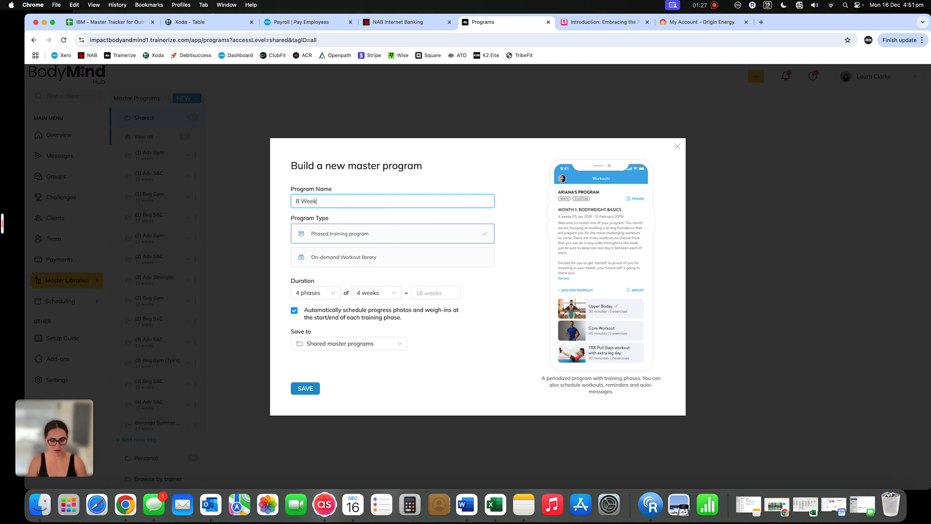
pyautogui.write(' Female Bodybu')
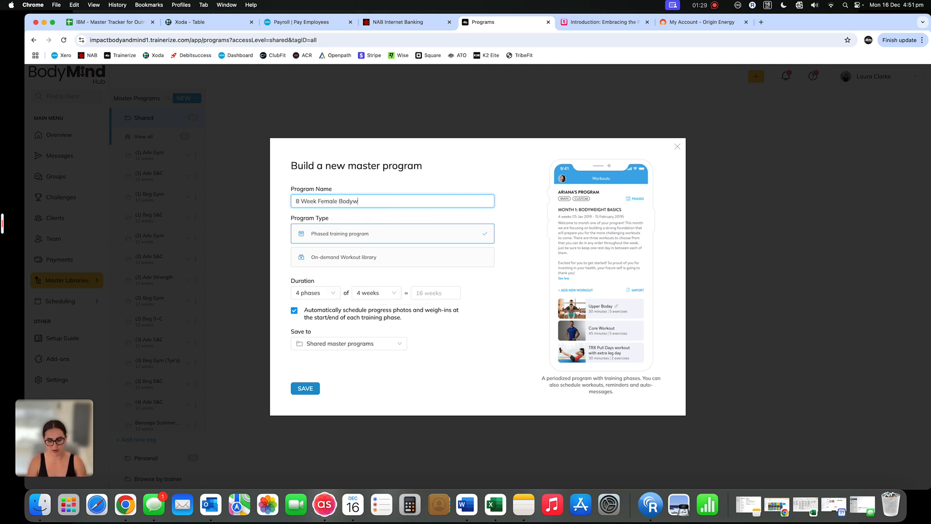
pyautogui.write('il')
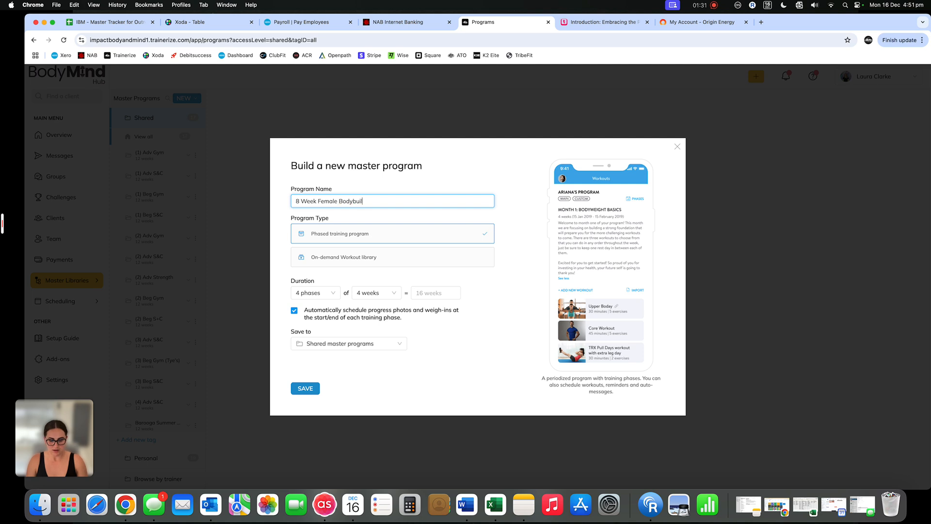
pyautogui.write('dng ')
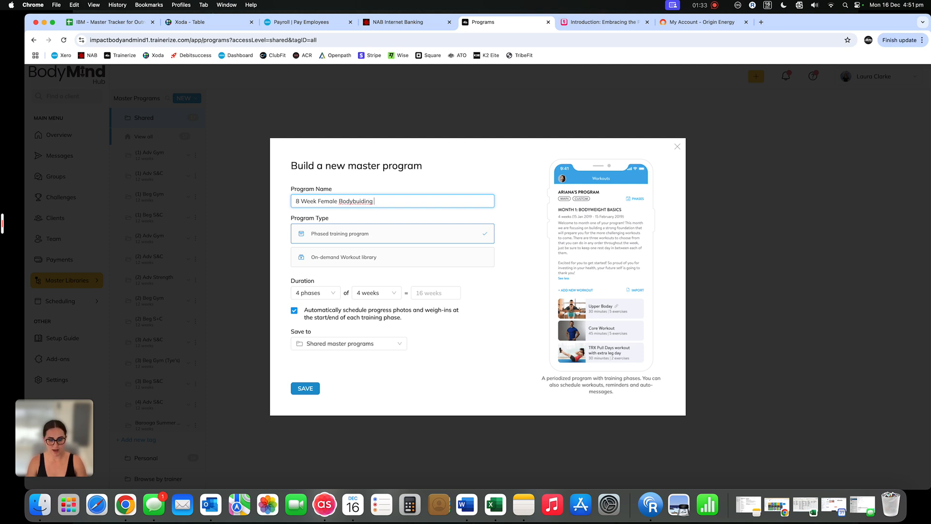
pyautogui.write('4D split')
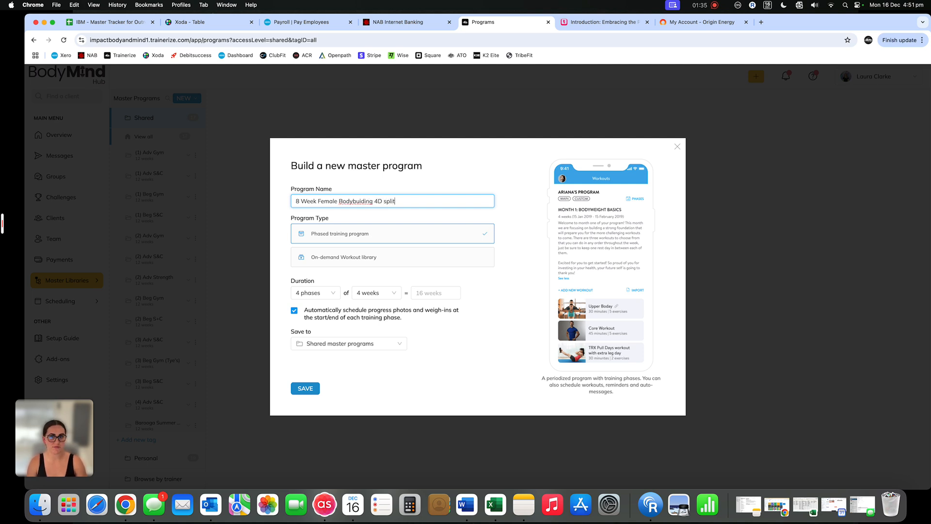
# Replace the program name with the example "6 week 3d split gen pop"
pyautogui.press('super+a')
pyautogui.write('3')
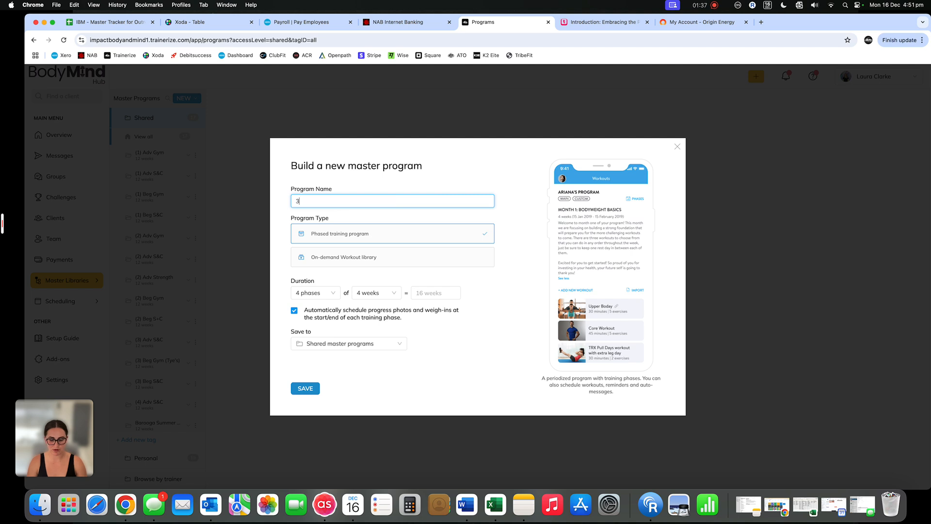
pyautogui.press('BackSpace')
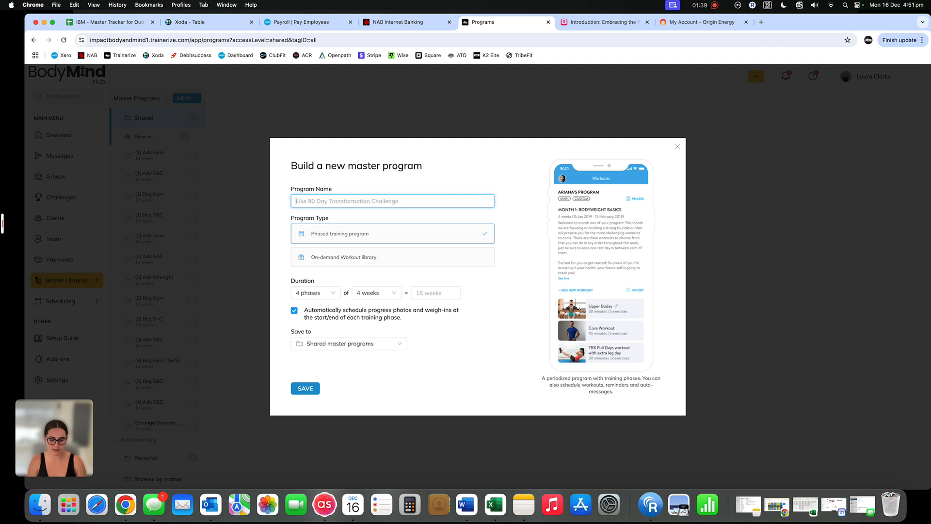
pyautogui.write('6 week 3d')
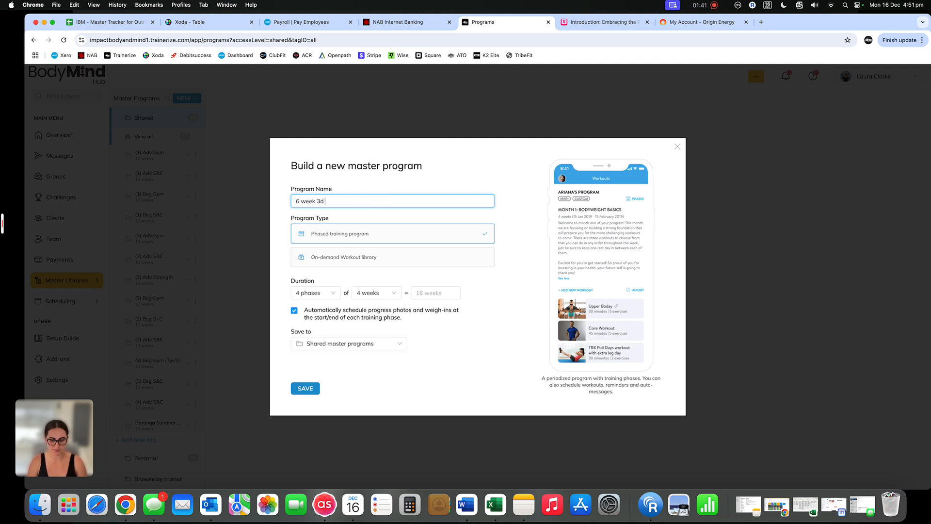
pyautogui.write(' split gen pop')
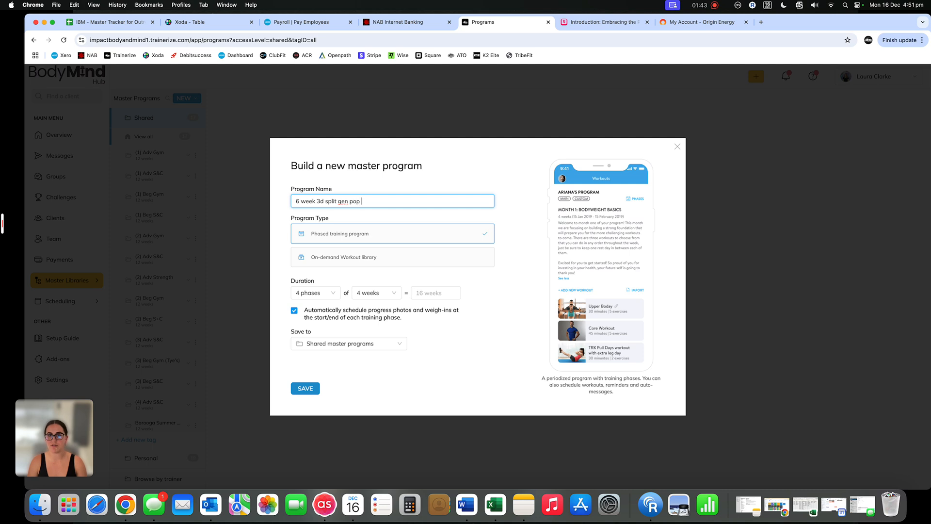
# Replace the example text with "Test Program" as the program name
pyautogui.press('super+a')
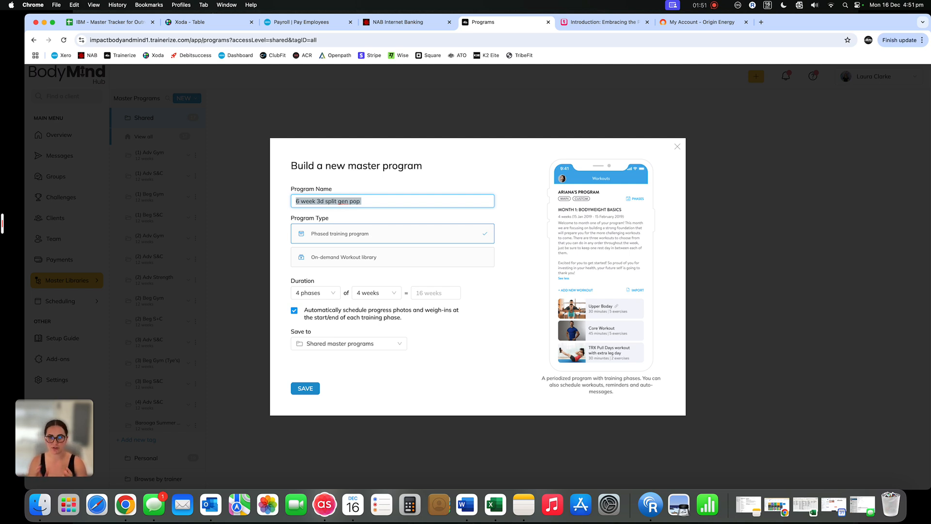
pyautogui.write('Te')
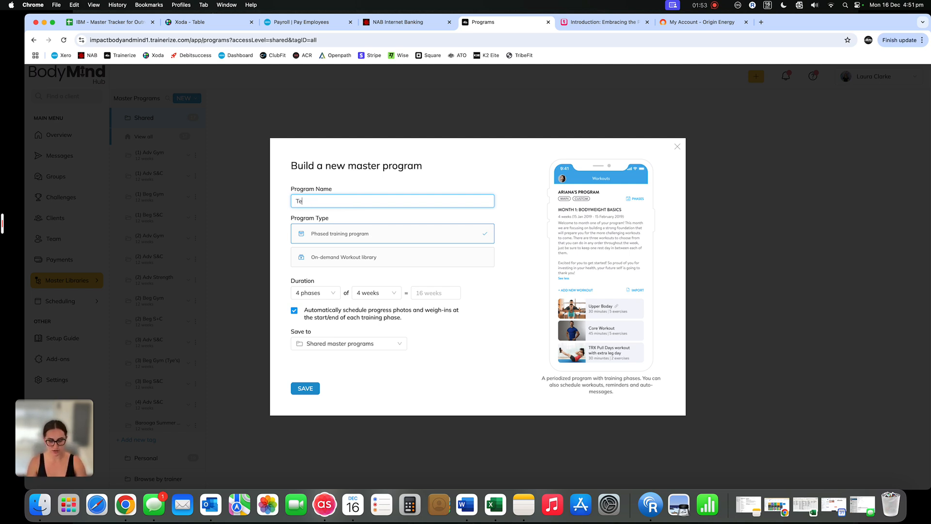
pyautogui.write('st Program')
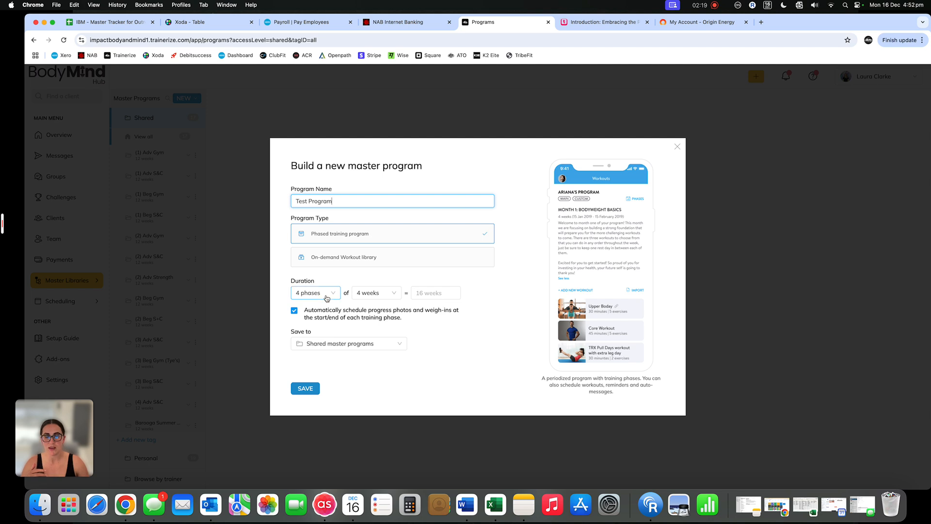
# Try phase lengths of 3 weeks and 2 weeks for the program's duration
pyautogui.click(385, 294)
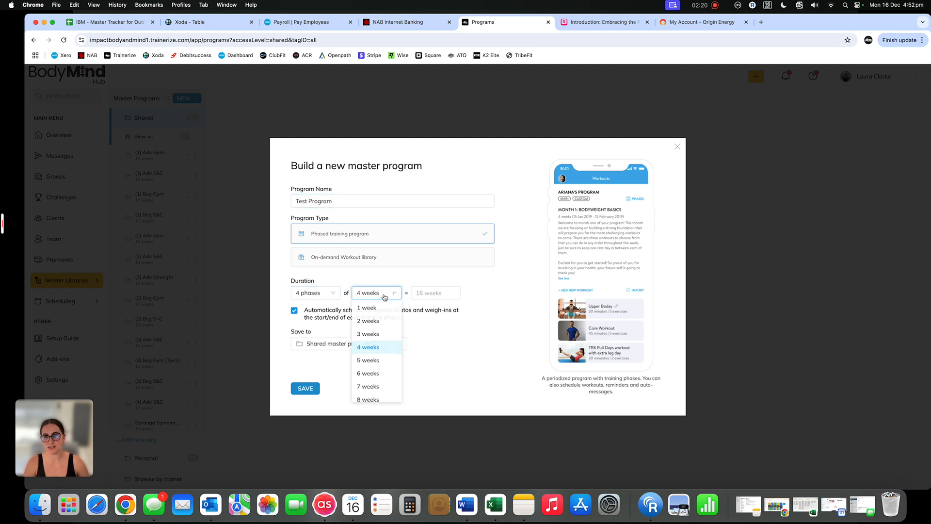
pyautogui.click(385, 336)
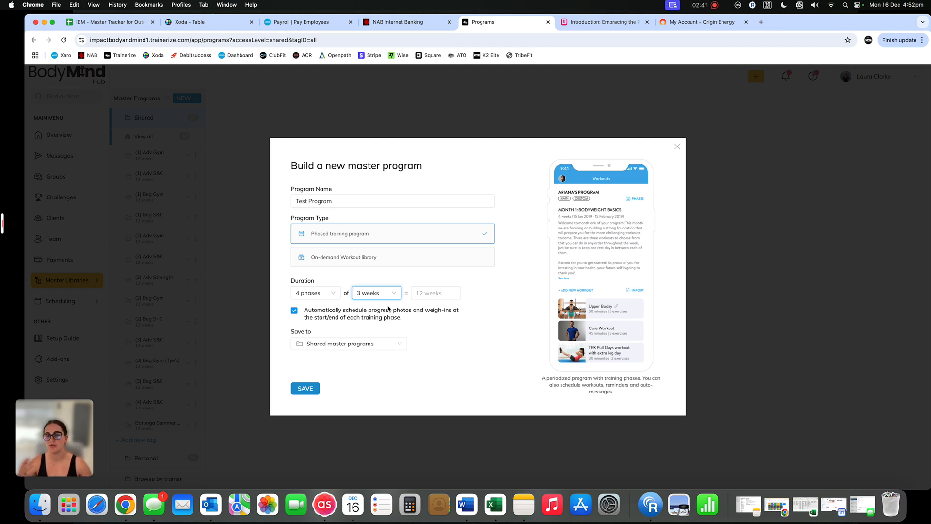
pyautogui.click(369, 293)
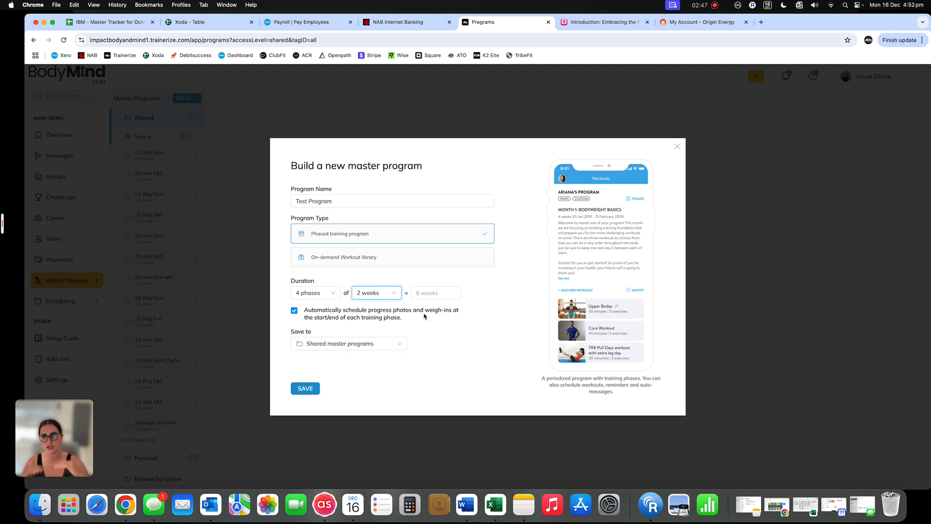
# Set the program's duration to 2 phases of 3 weeks each
pyautogui.click(386, 294)
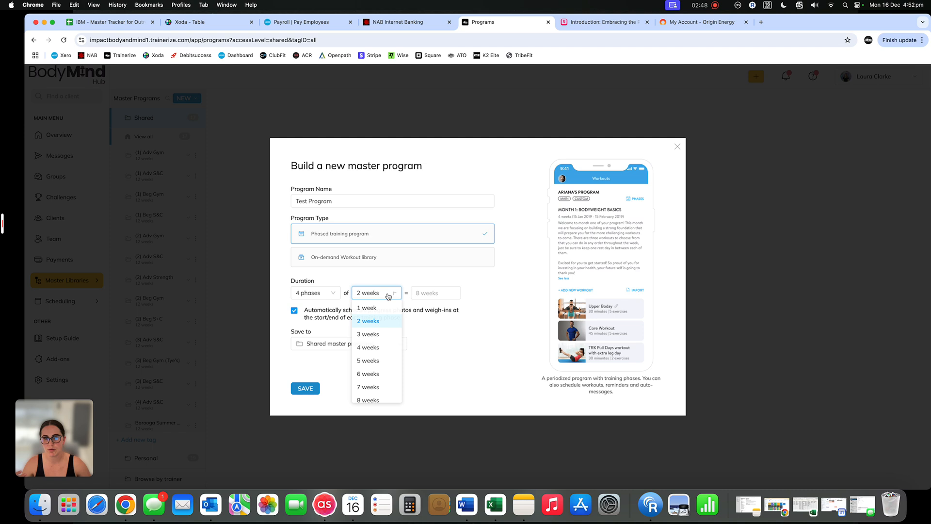
pyautogui.click(382, 336)
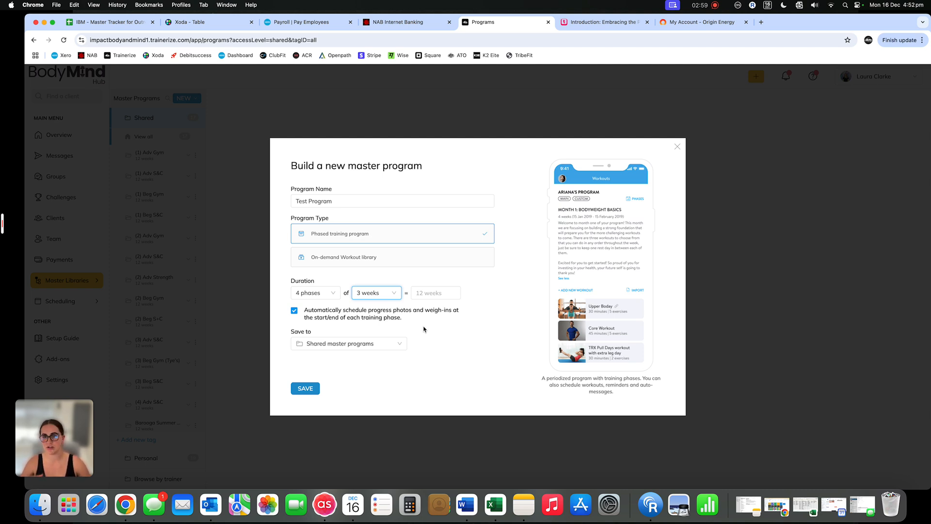
pyautogui.click(316, 293)
pyautogui.click(308, 321)
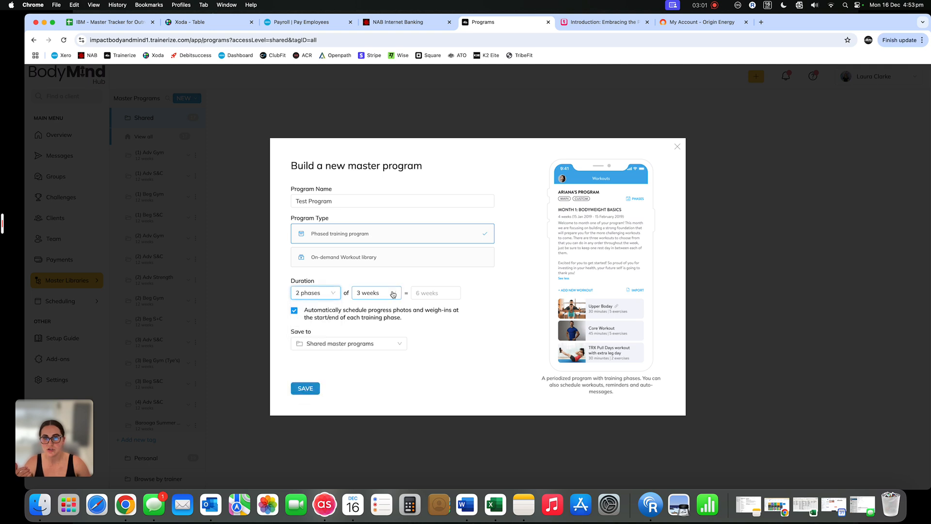
# Try a phase length of 2 weeks and set it back to 3 weeks
pyautogui.click(393, 294)
pyautogui.click(373, 320)
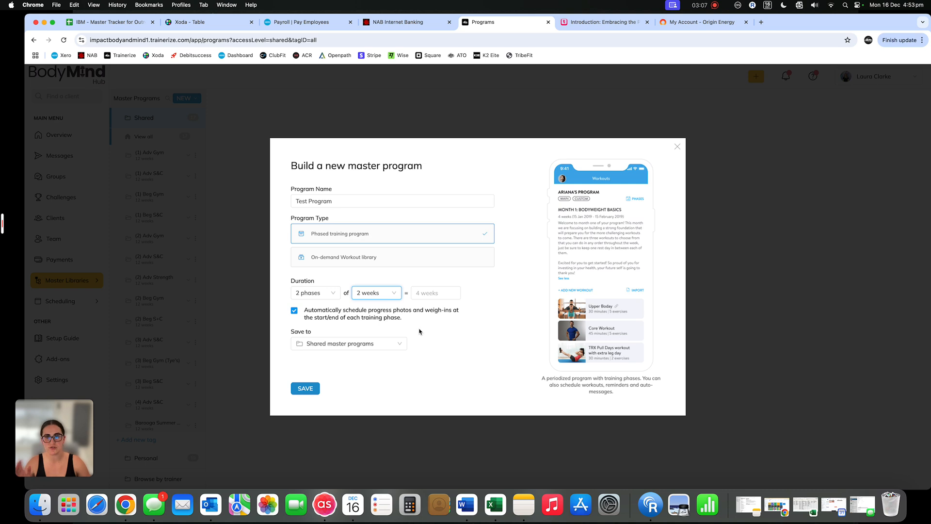
pyautogui.click(391, 293)
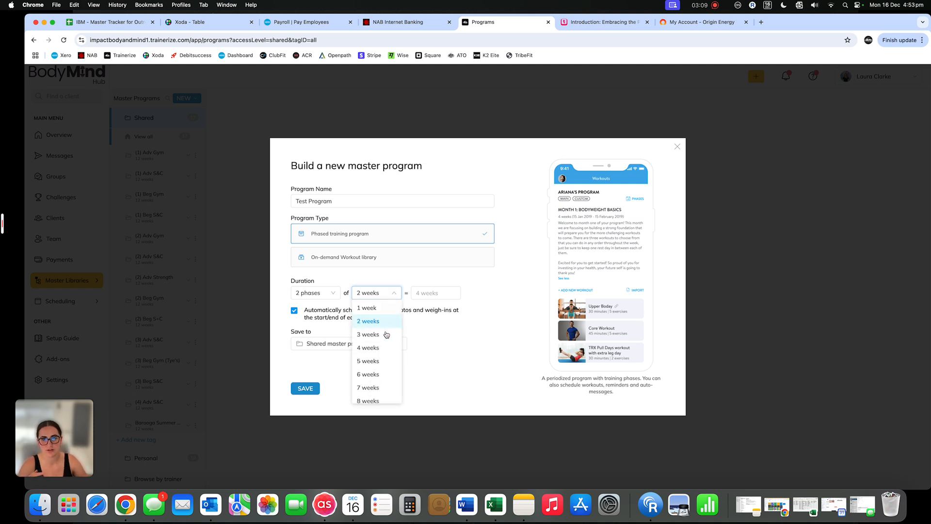
pyautogui.click(368, 323)
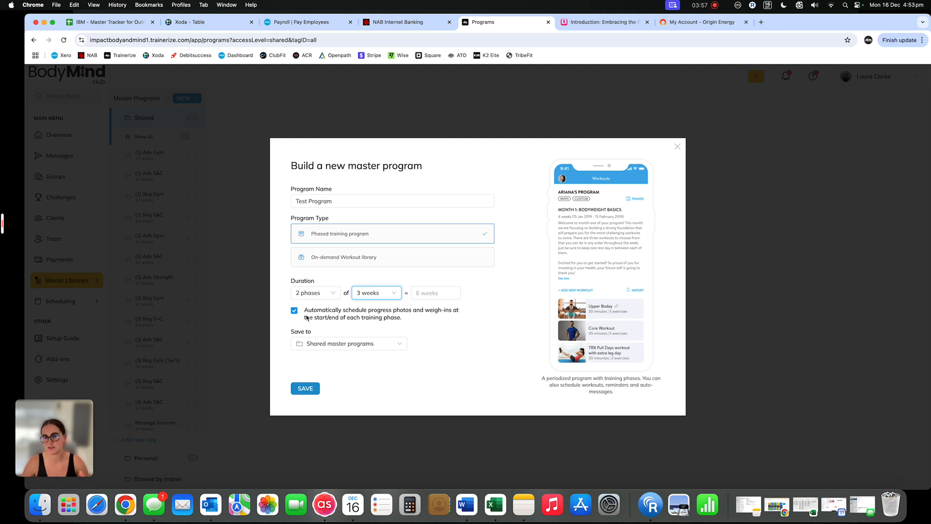
# Choose Personal master programs as the save location and save the new master program
pyautogui.click(366, 346)
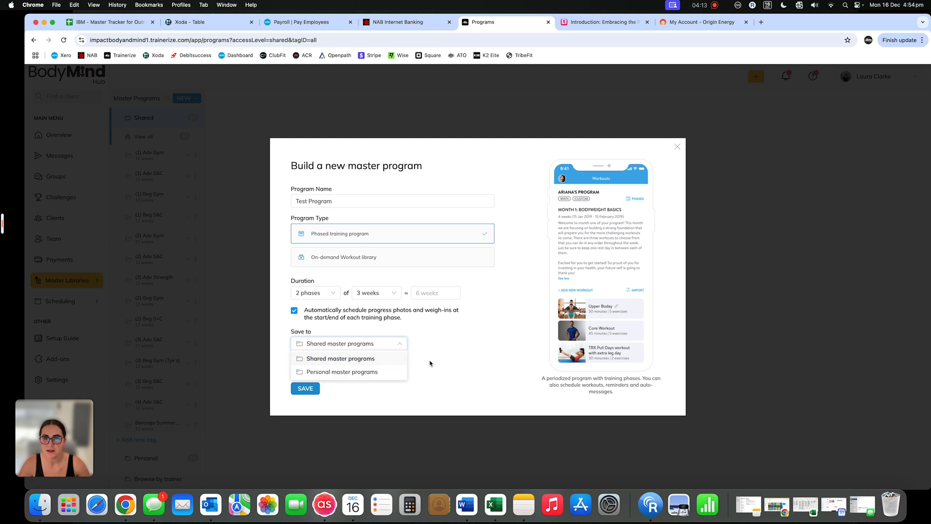
pyautogui.click(368, 373)
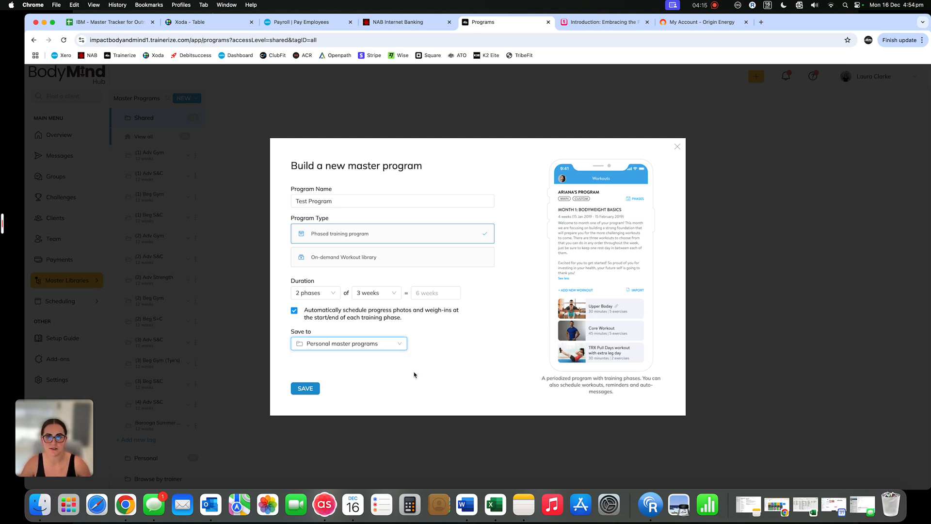
pyautogui.click(305, 390)
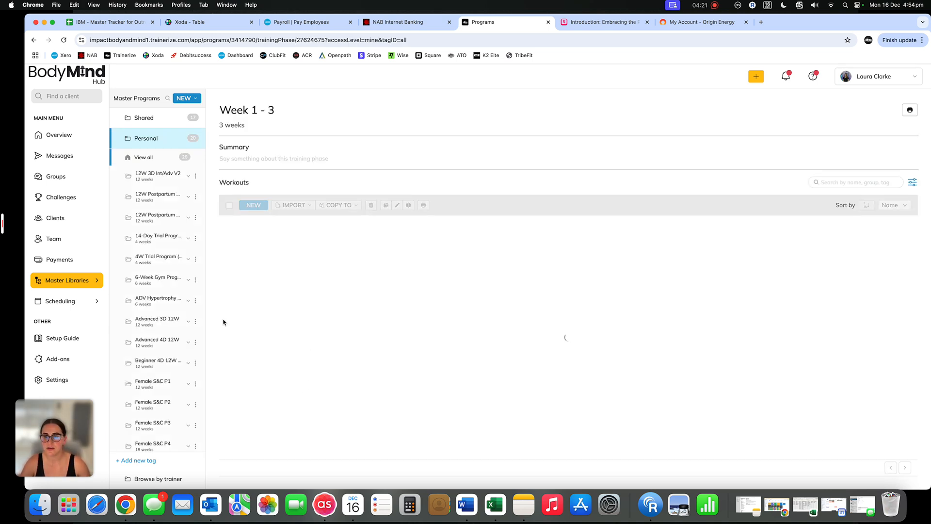
# Open the Summary & Subscribers page of Test Program in the personal master programs
pyautogui.scroll(-1, 156, 358)
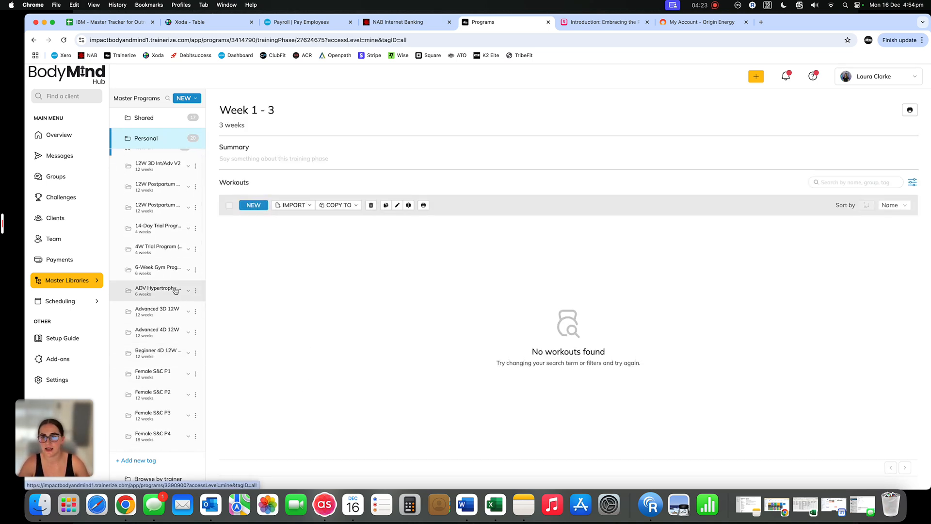
pyautogui.scroll(1, 158, 253)
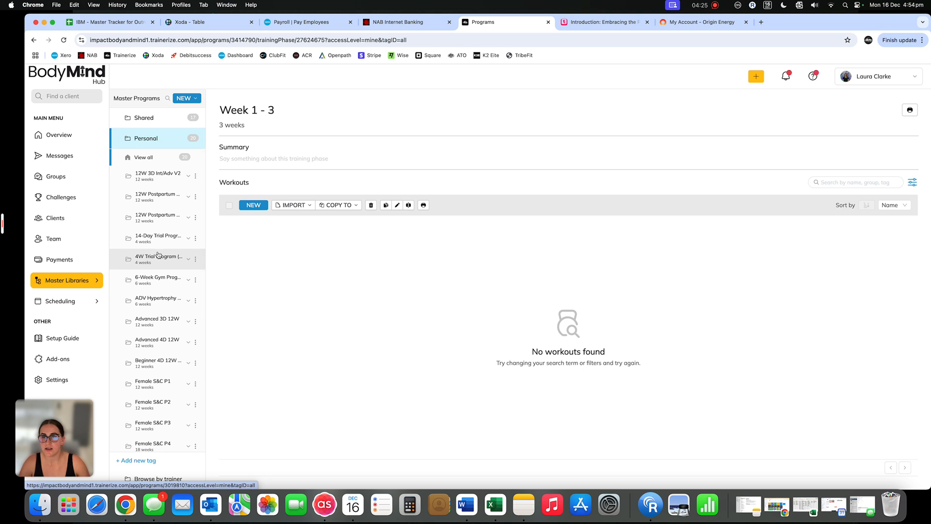
pyautogui.scroll(-10, 158, 291)
pyautogui.scroll(-5, 158, 385)
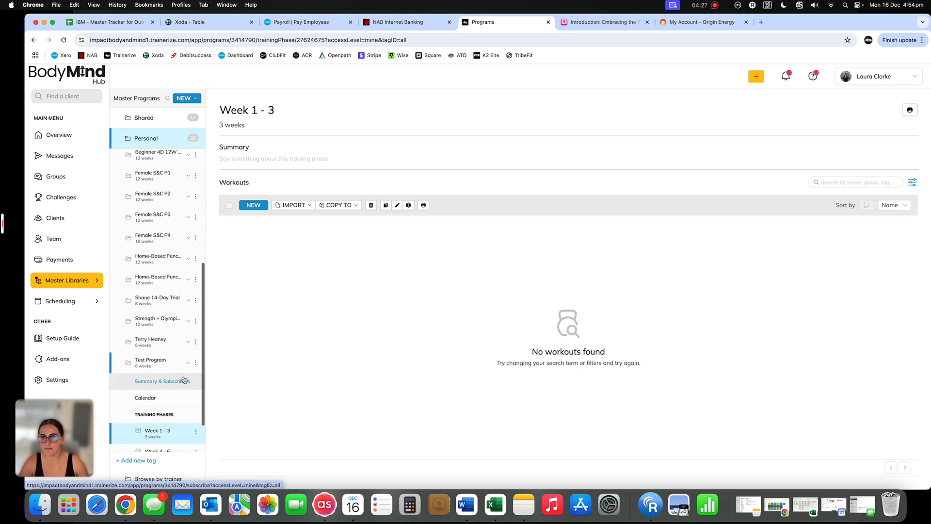
pyautogui.scroll(-4, 158, 368)
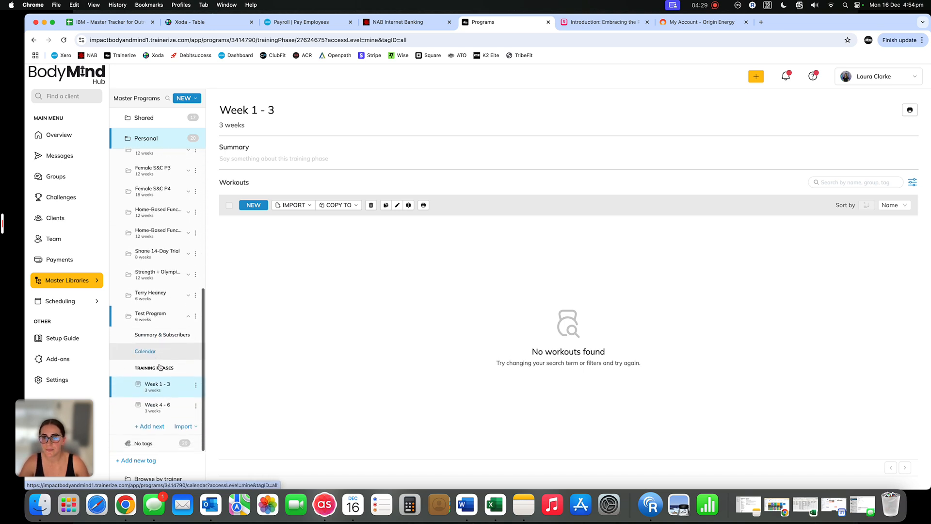
pyautogui.click(161, 339)
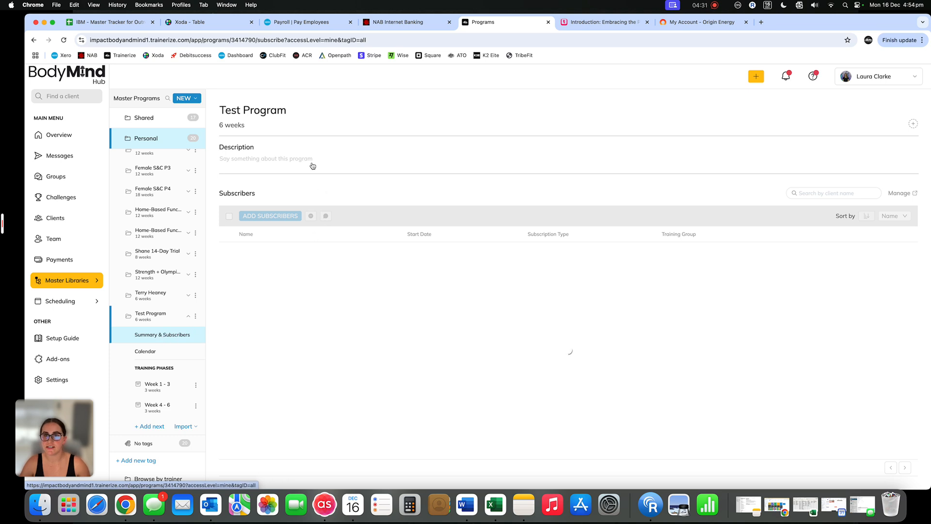
# Enter "3 Day split program" as the description of Test Program
pyautogui.click(245, 161)
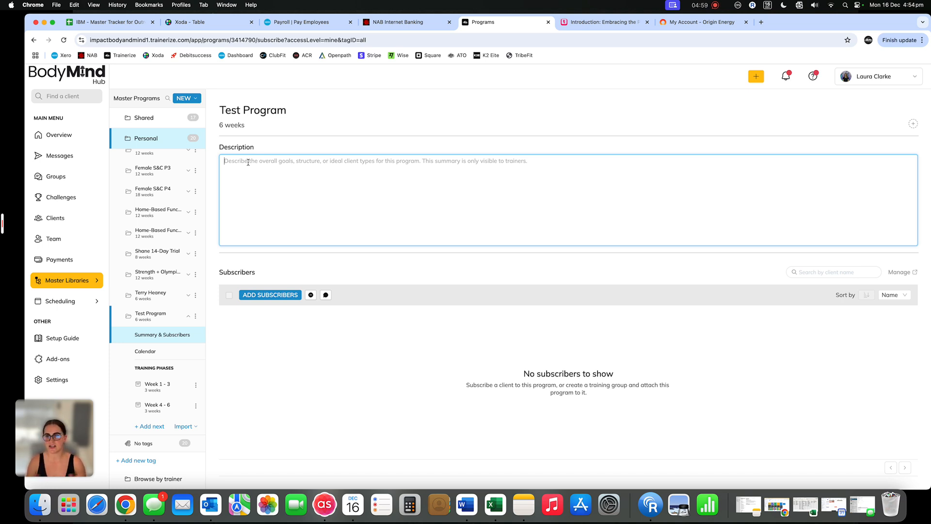
pyautogui.write('3')
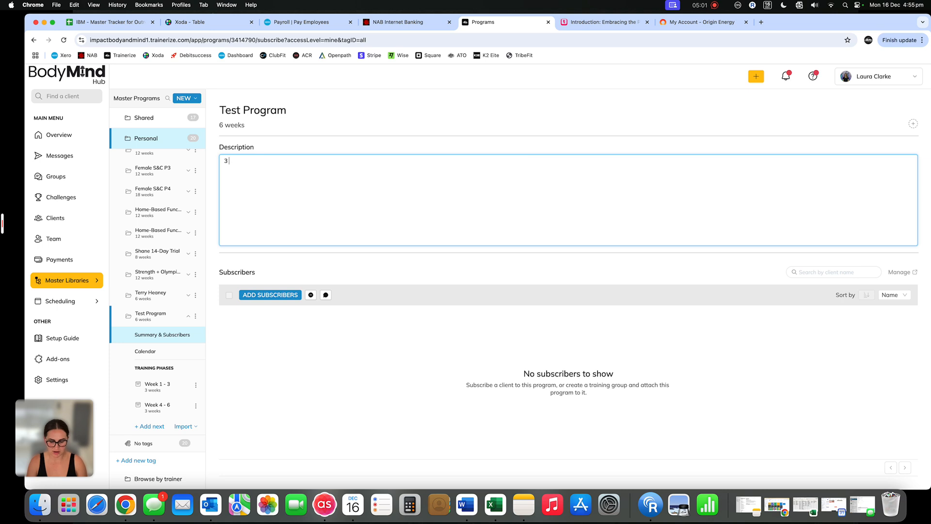
pyautogui.write(' Days a week')
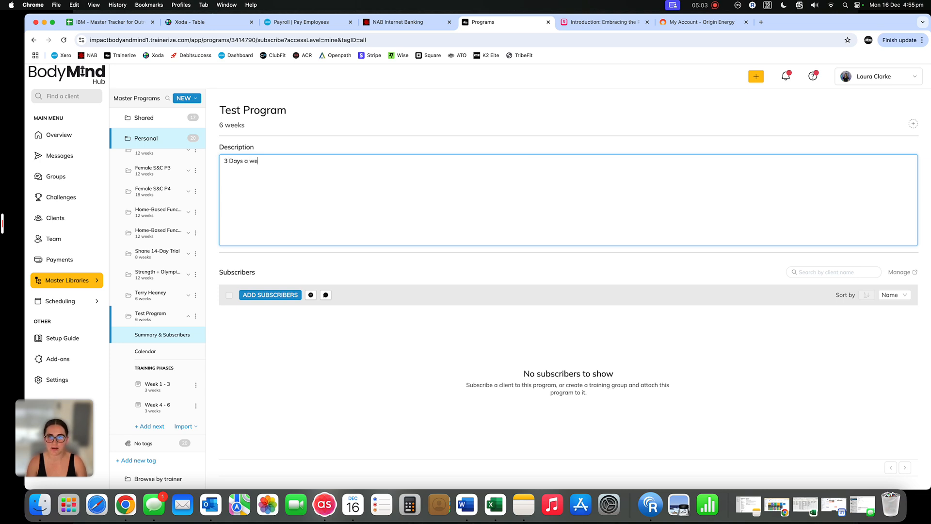
pyautogui.press('BackSpace')
pyautogui.press('BackSpace')
pyautogui.press('BackSpace')
pyautogui.press('BackSpace')
pyautogui.press('BackSpace')
pyautogui.press('BackSpace')
pyautogui.press('BackSpace')
pyautogui.press('BackSpace')
pyautogui.write('spliu')
pyautogui.press('BackSpace')
pyautogui.write('t program')
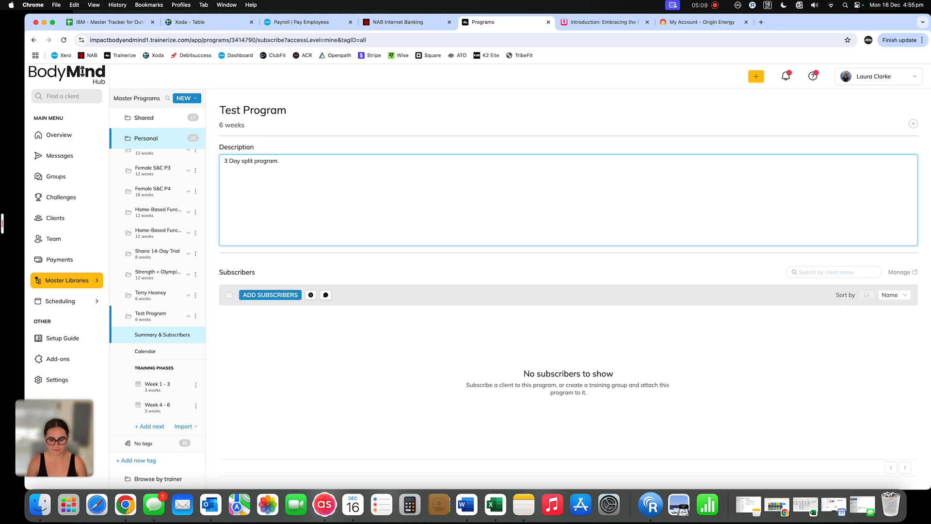
pyautogui.write('. 2 fuk')
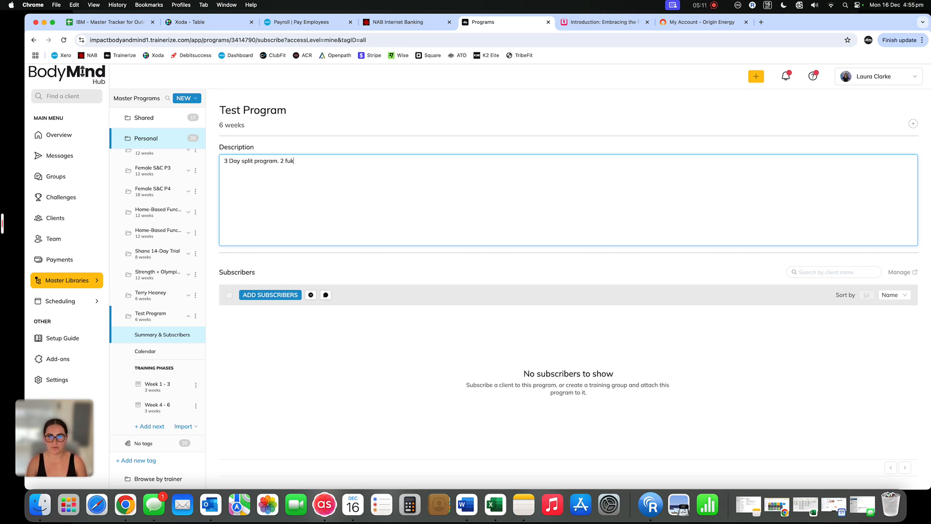
# Extend the program description with ". 2 full body days, 1 conditioning day askljbfalf" and save it
pyautogui.press('BackSpace')
pyautogui.write('ll body')
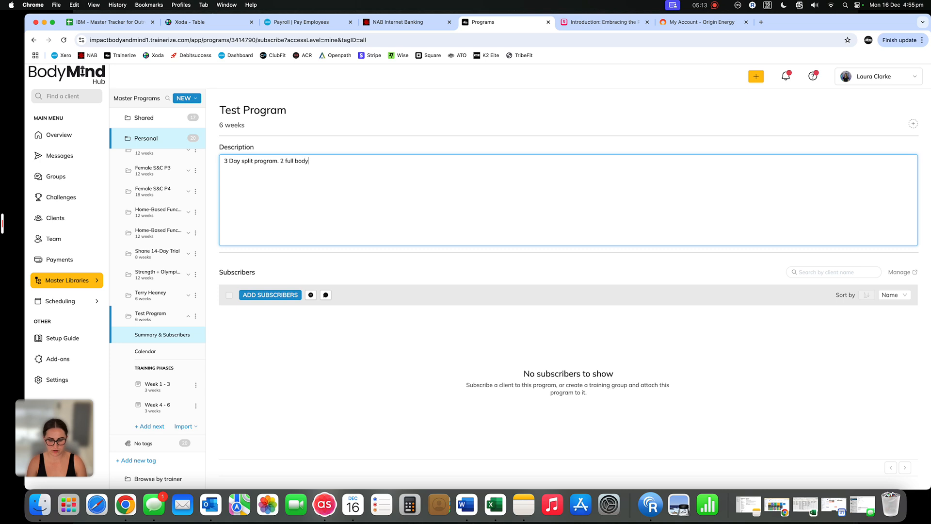
pyautogui.write(' days, 1 condi')
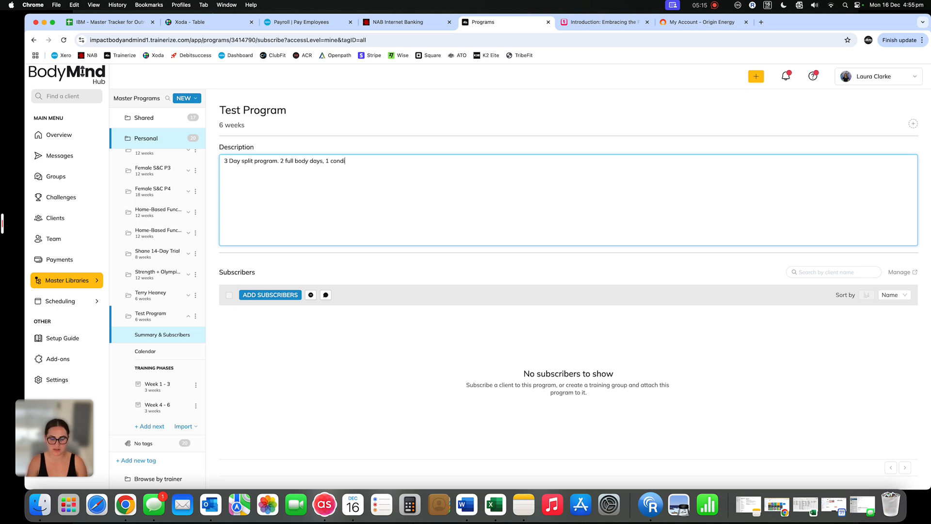
pyautogui.write('tioning day ')
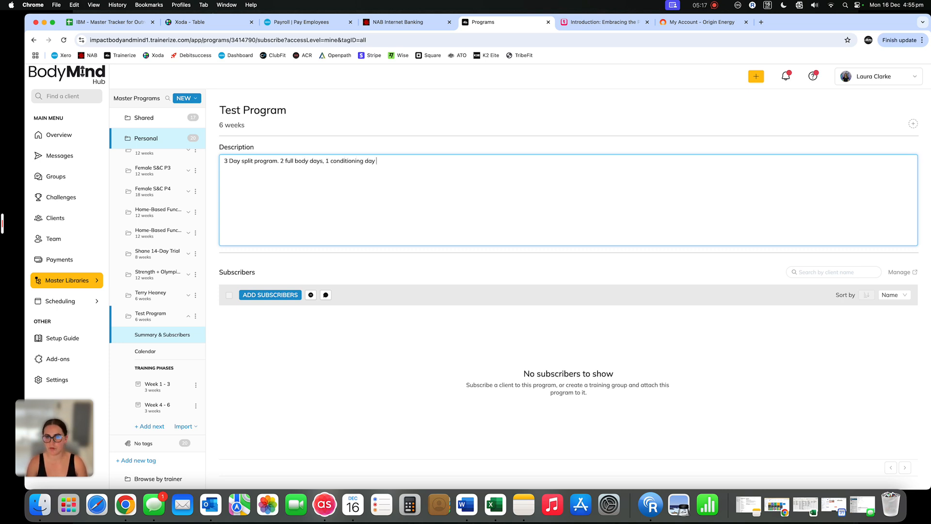
pyautogui.write('askljbfalf')
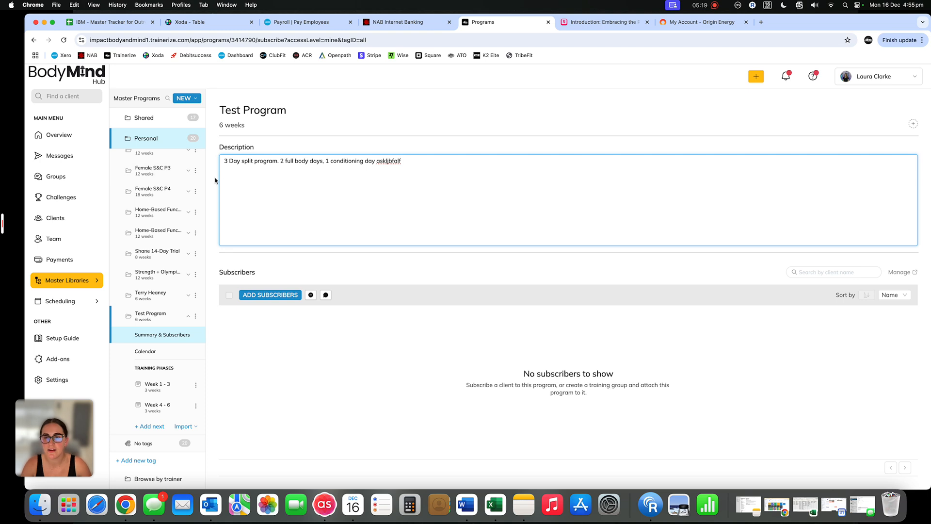
pyautogui.click(218, 182)
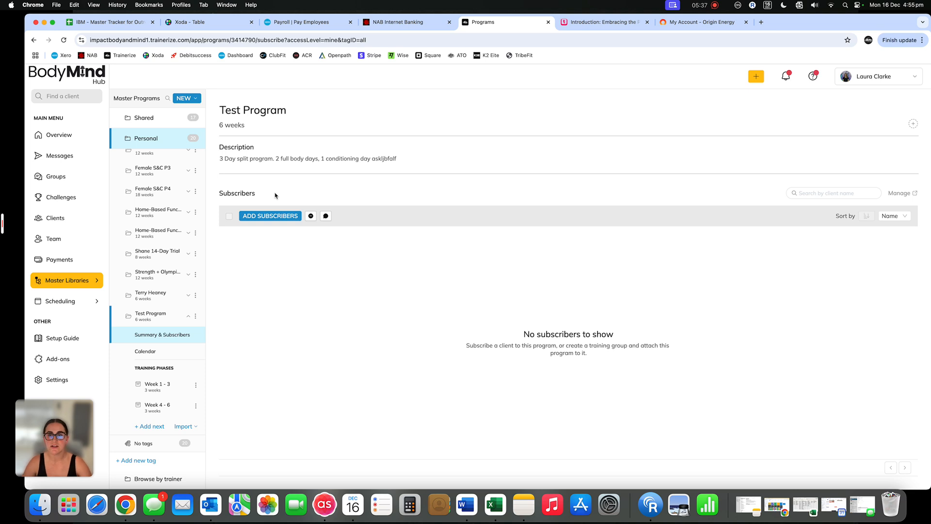
# Replace the whole program description with "tempo is written as 1.2.3 example 1 = lowering/eccentric phase"
pyautogui.click(304, 160)
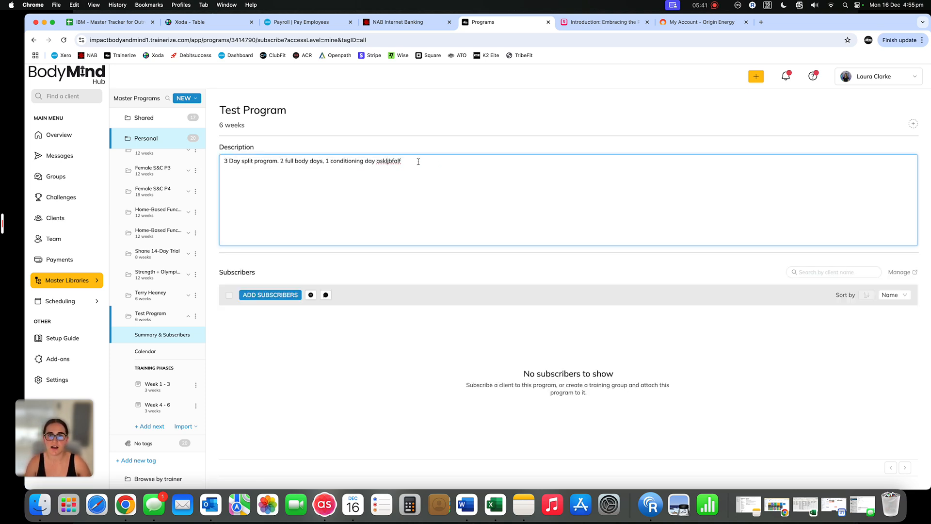
pyautogui.moveTo(418, 161); pyautogui.dragTo(220, 160)
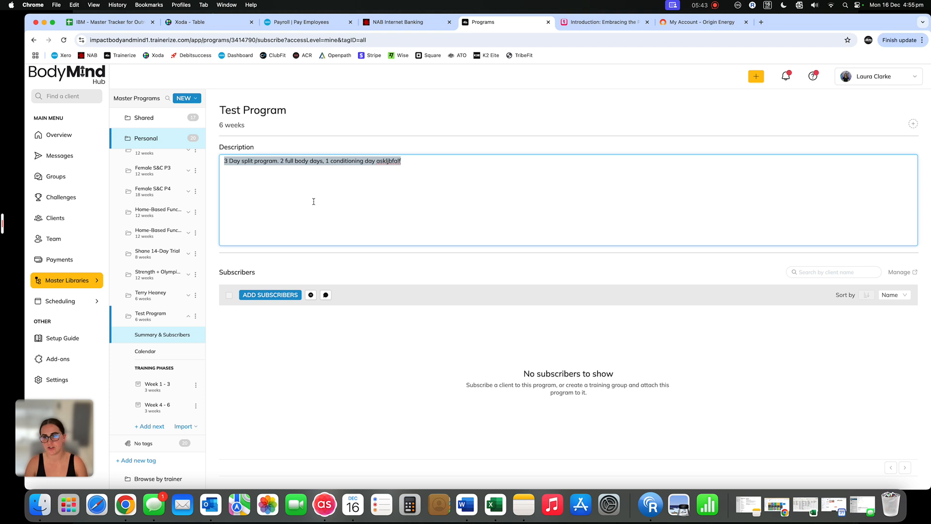
pyautogui.write('tempo ')
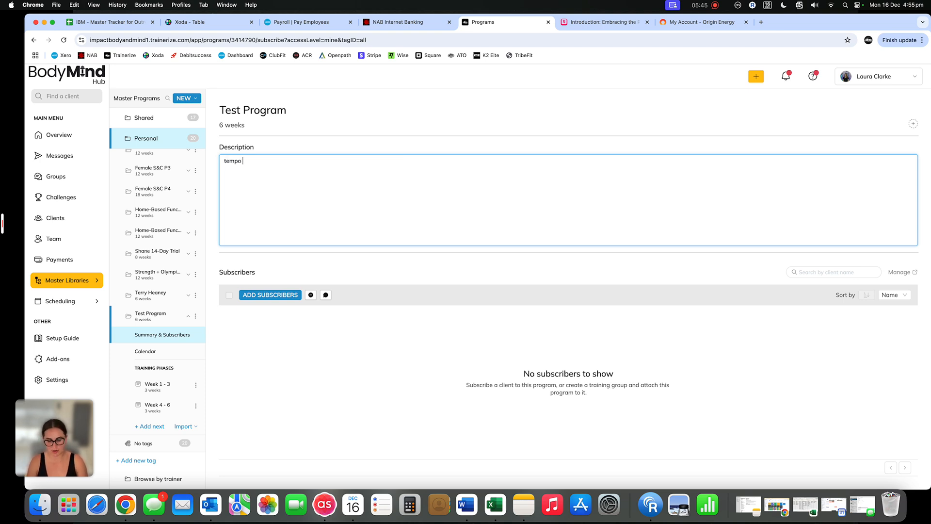
pyautogui.write('is written as 1.2.3 example 1')
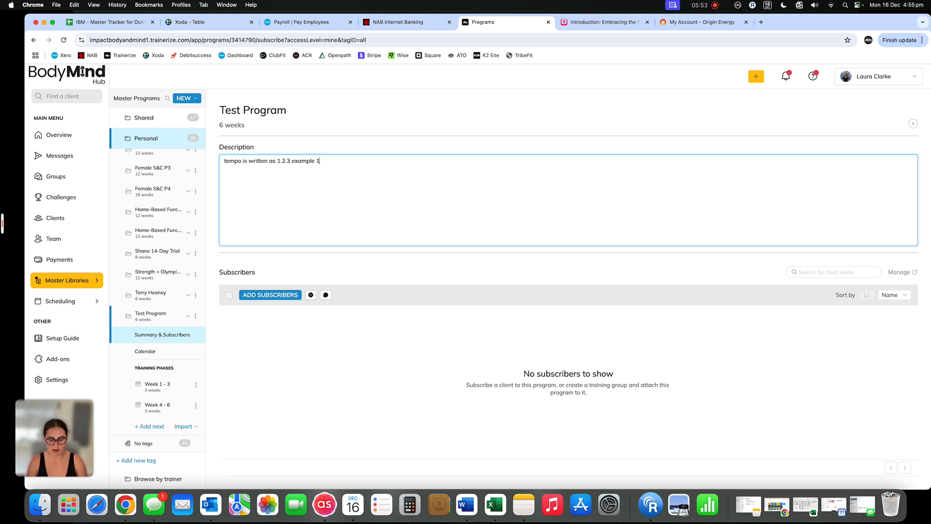
pyautogui.write(' = lowering')
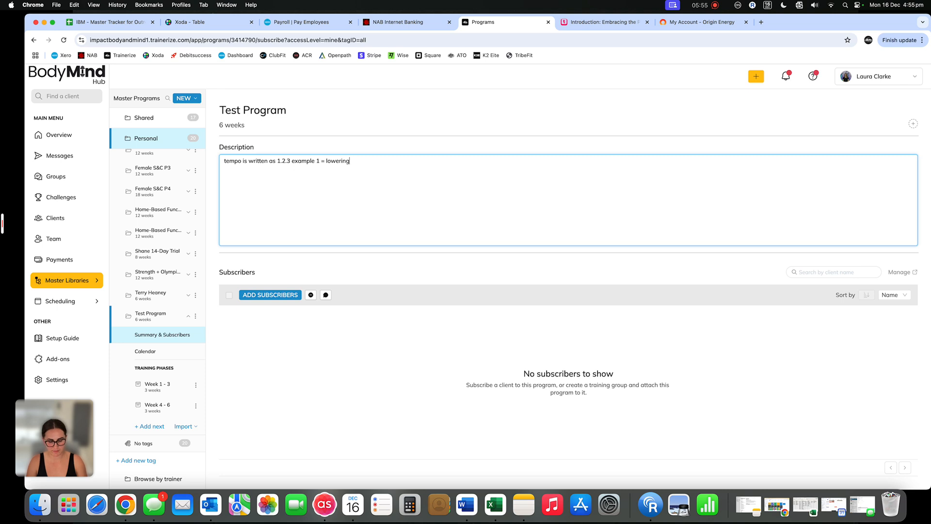
pyautogui.write('/eccentric')
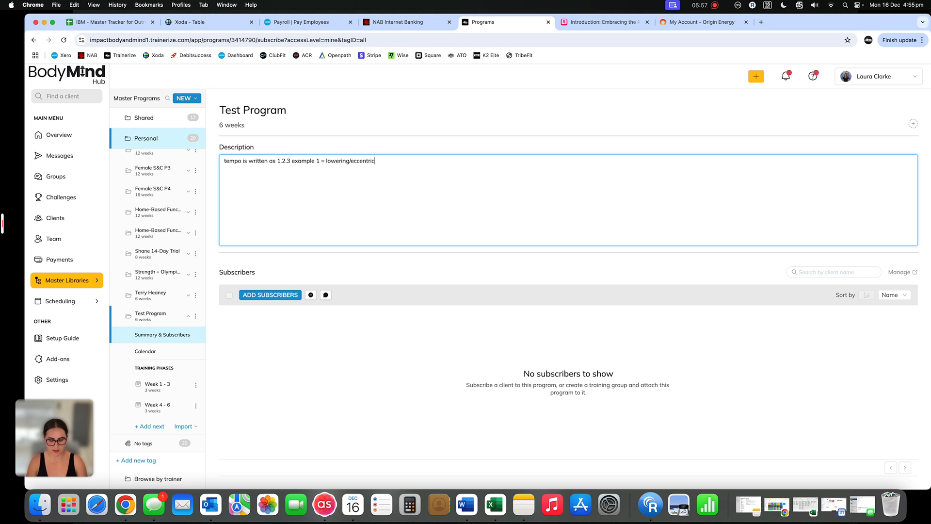
pyautogui.write(' phase . 2 =')
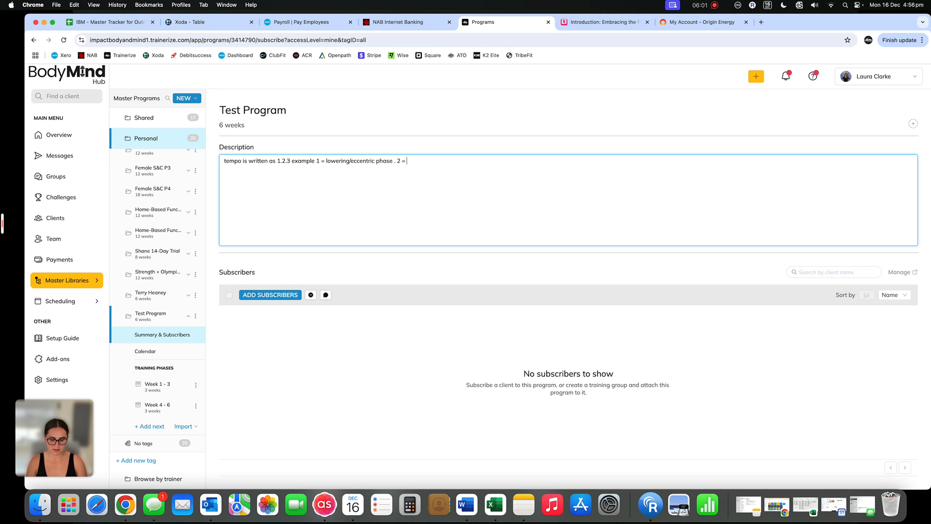
pyautogui.write(' pause/bottom p')
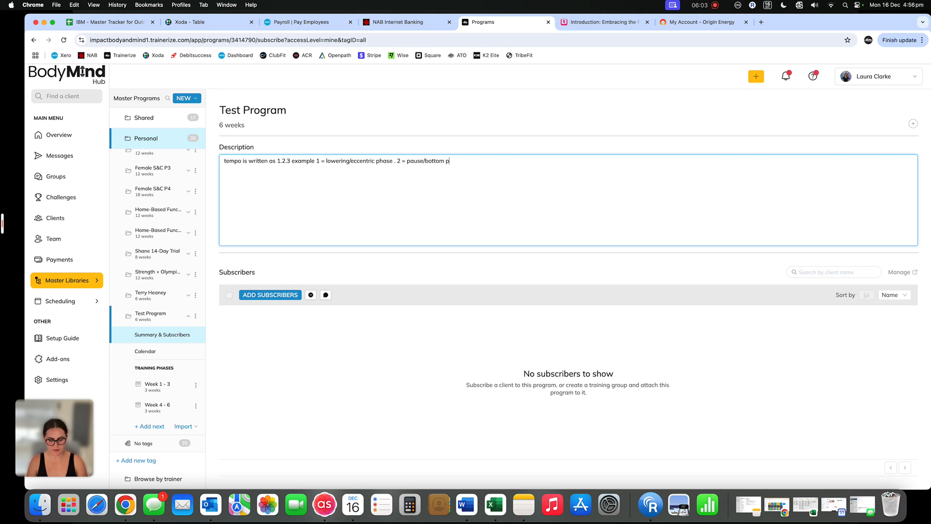
pyautogui.write('hase . 3')
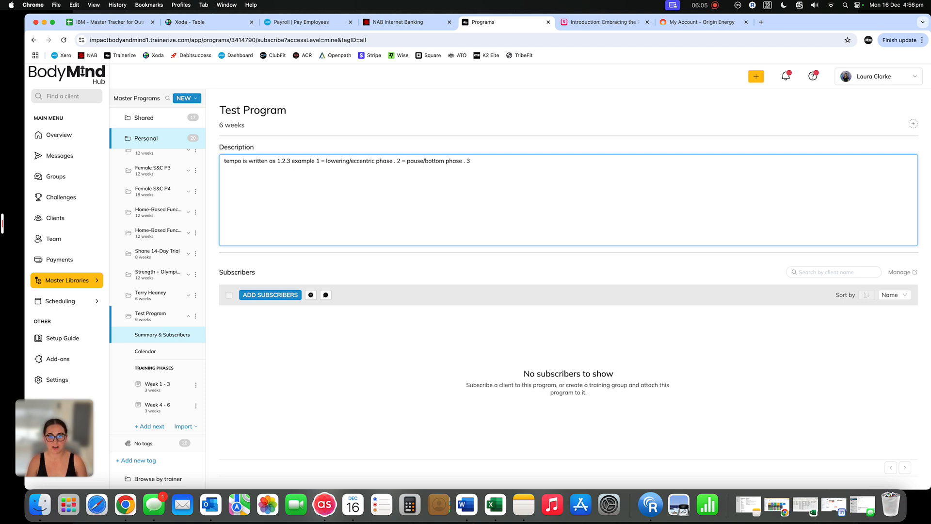
pyautogui.write(' =')
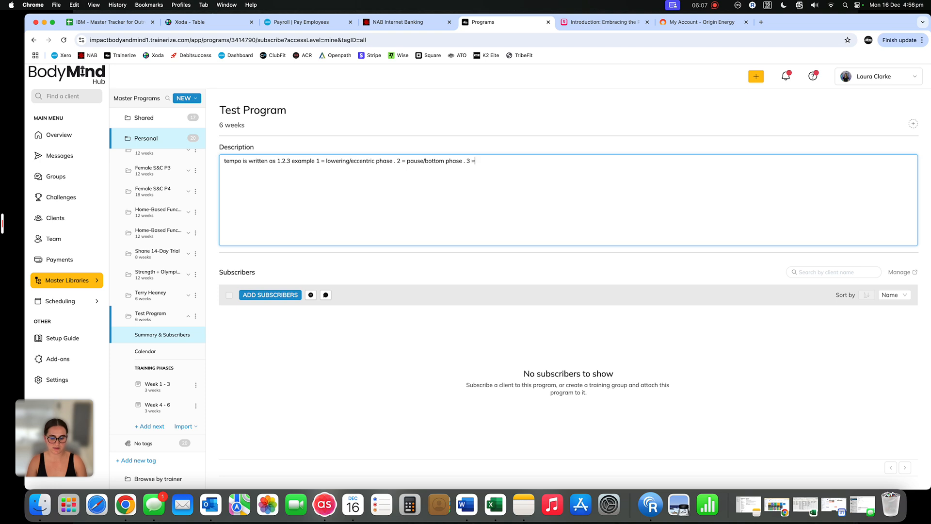
pyautogui.write(' concentr')
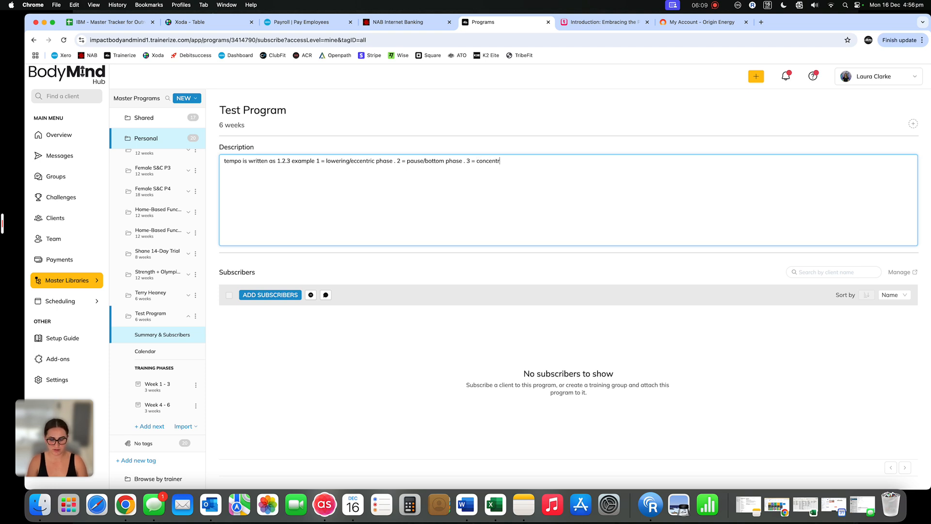
pyautogui.write('ic/lifting ')
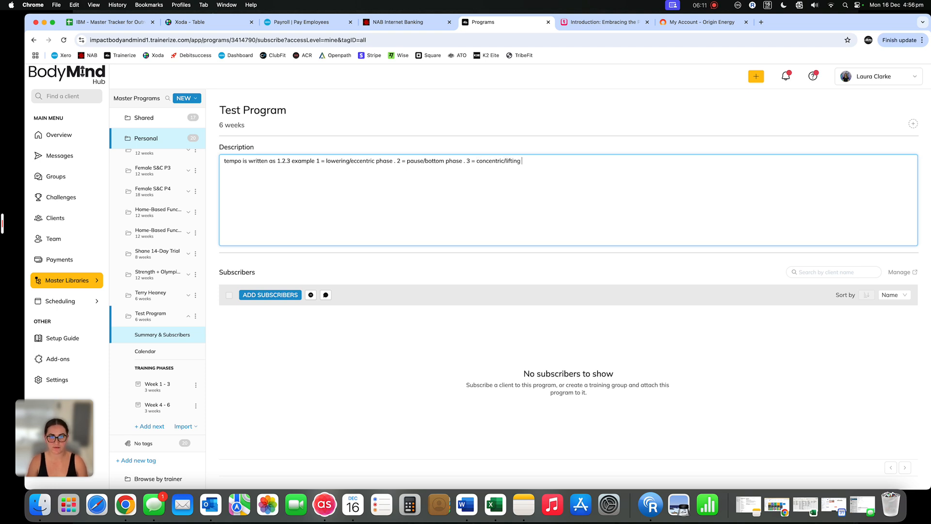
pyautogui.write('phase.')
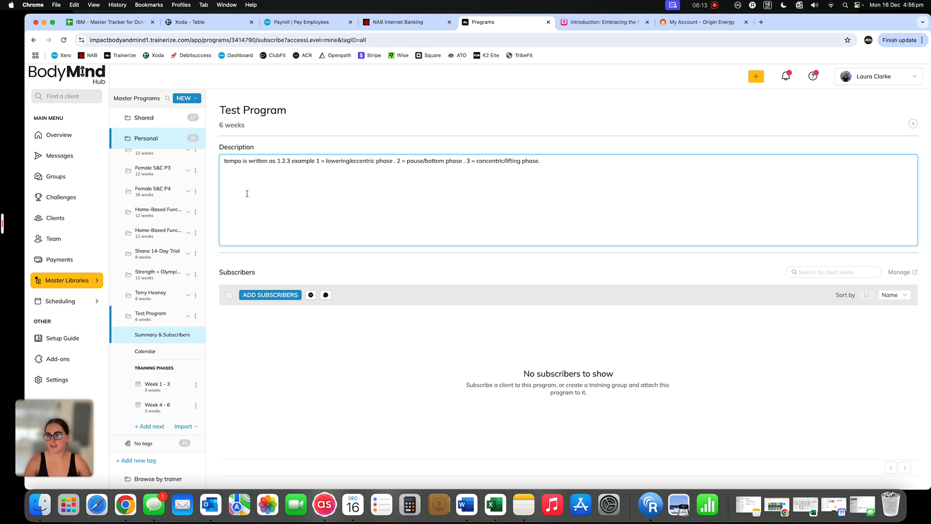
# Continue the tempo description with ". 2 = pause/bottom phase . 3 = concentric/lifting phase." and save it
pyautogui.click(212, 190)
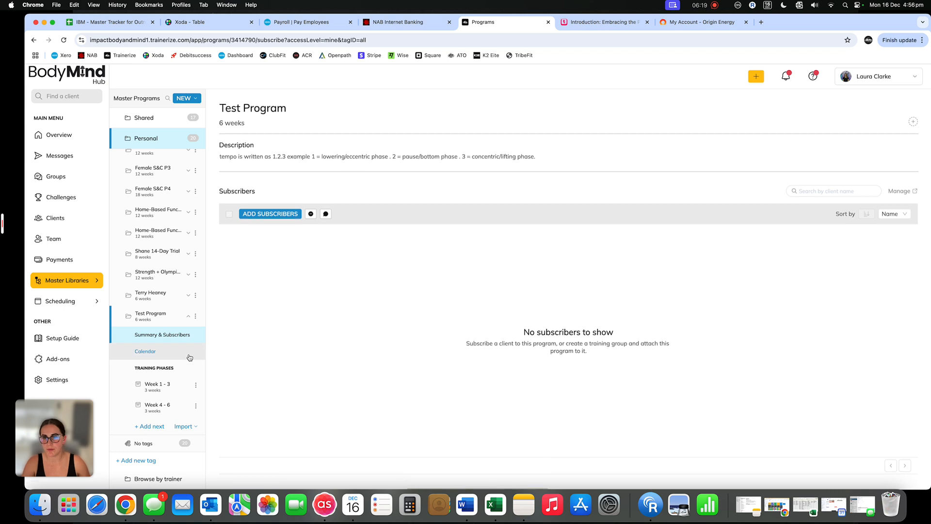
# Rename Test Program's first training phase "Week 1 - 3 (building foundations)" and open its summary for editing
pyautogui.click(170, 386)
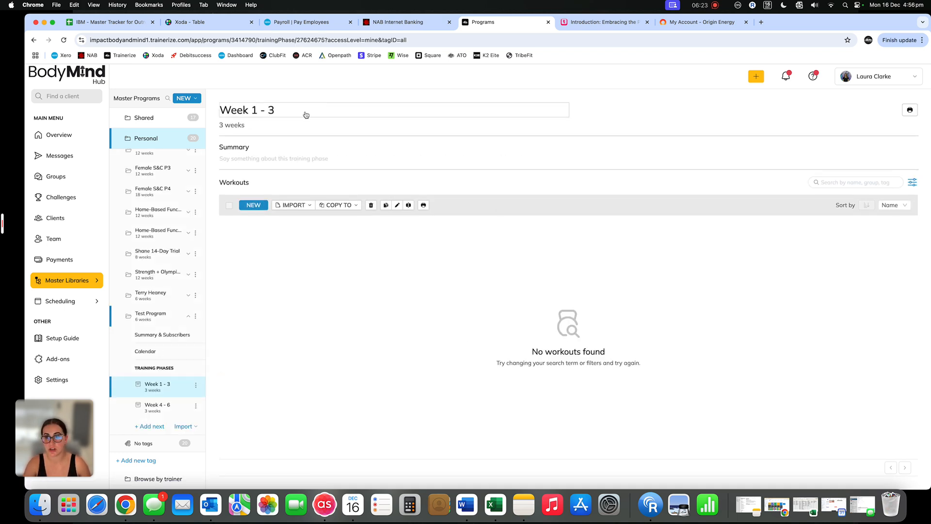
pyautogui.click(291, 109)
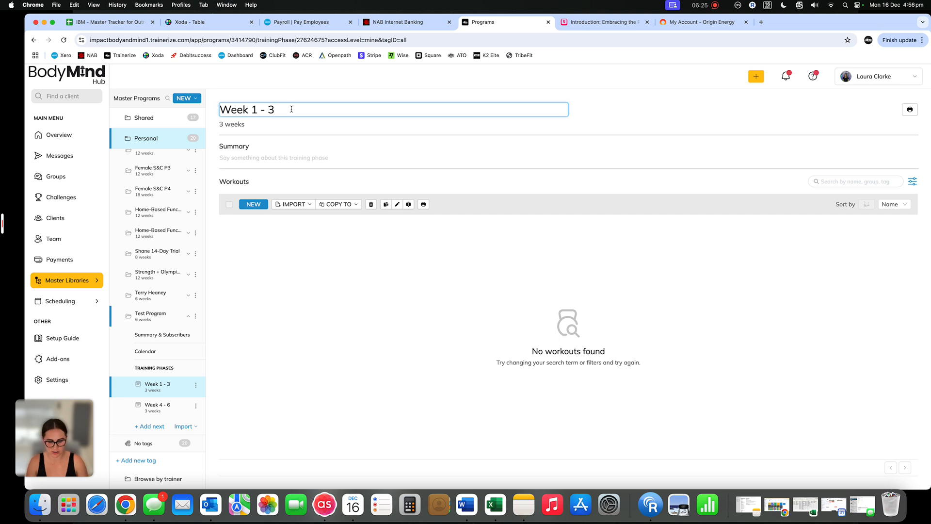
pyautogui.write('(building fou')
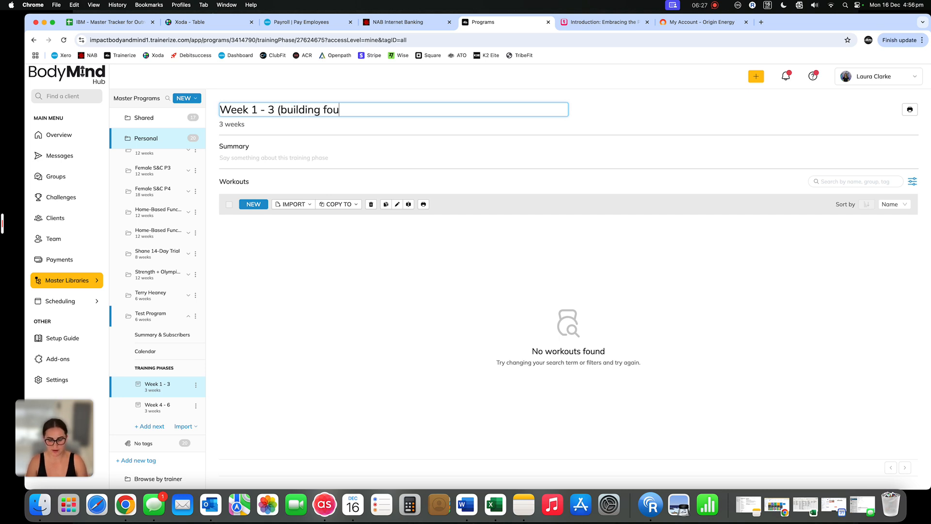
pyautogui.write('ndations)')
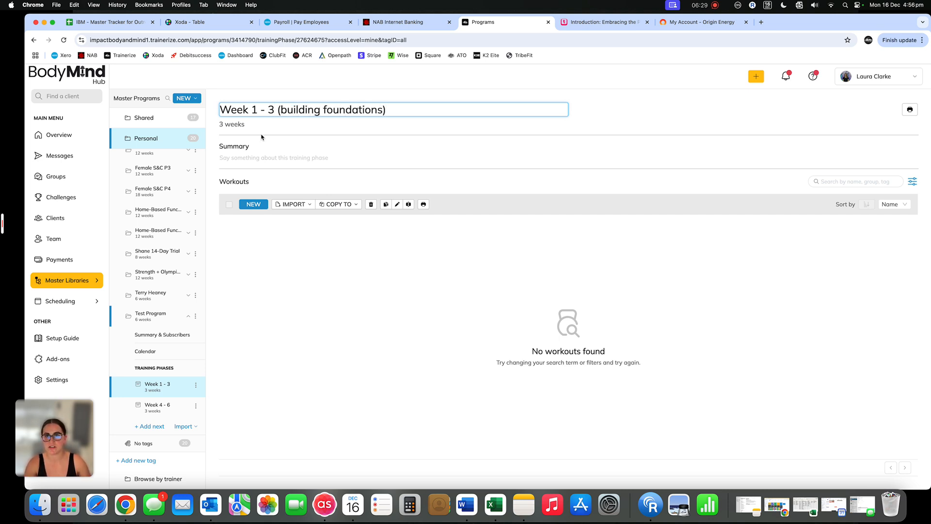
pyautogui.click(249, 158)
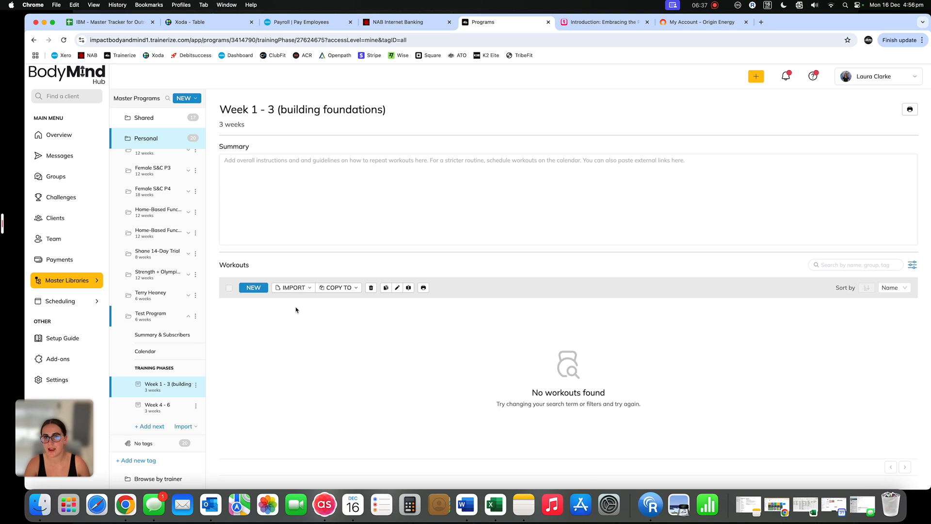
# Create a regular workout named "Day 1 Full Body" in the Week 1 - 3 phase and start building it
pyautogui.click(258, 290)
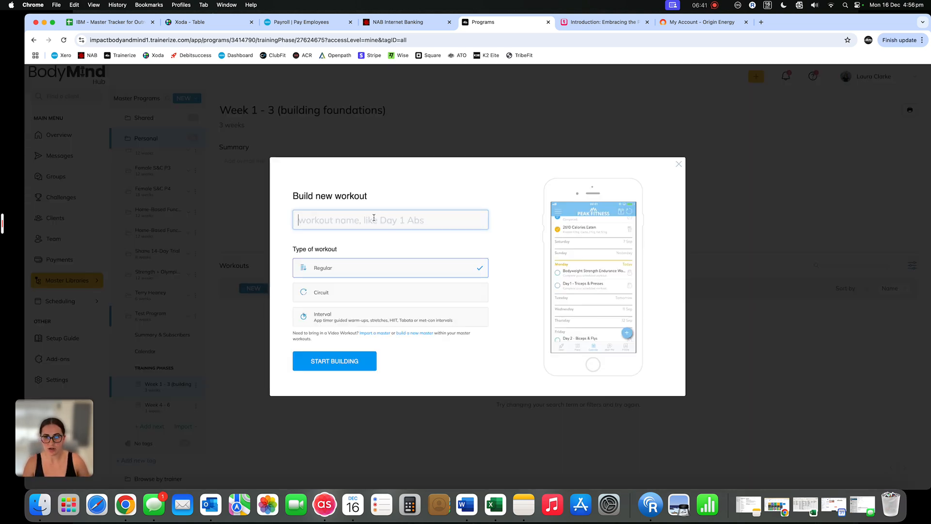
pyautogui.write('Day 1 ')
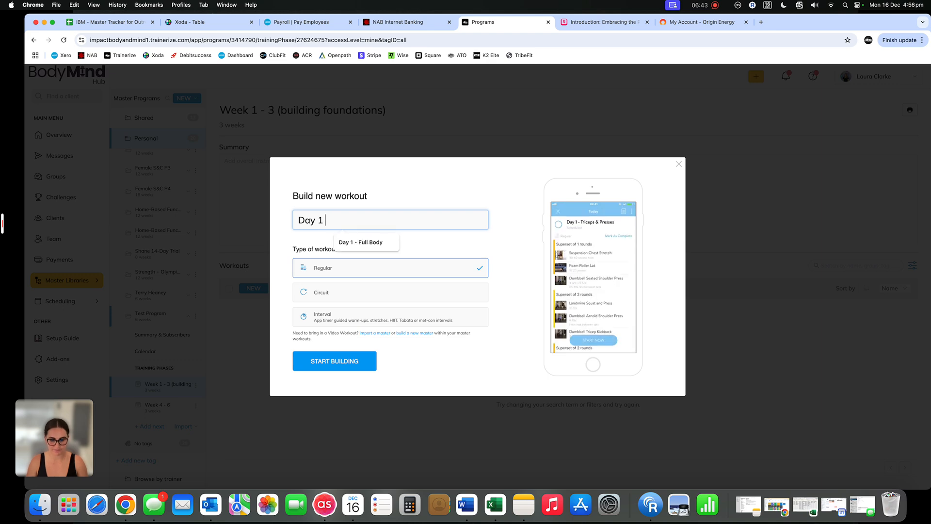
pyautogui.write('Full Body')
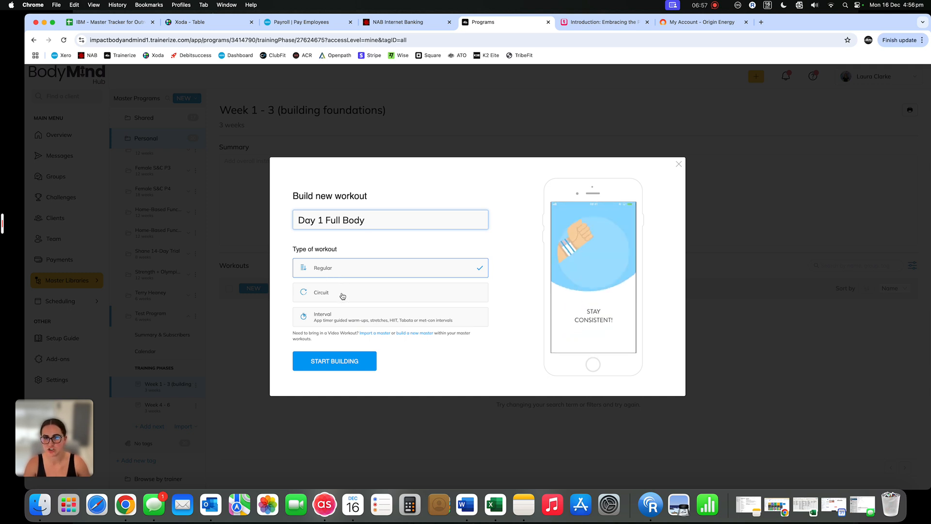
pyautogui.click(347, 363)
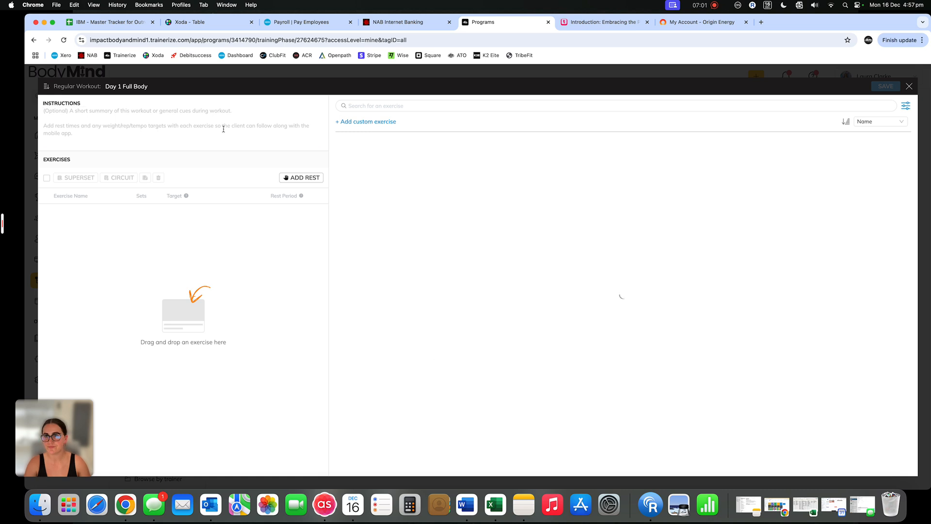
# Write "EMOM15 (3 rounds)" in the workout instructions, with "1. 10 burpees a" on the second line
pyautogui.click(200, 136)
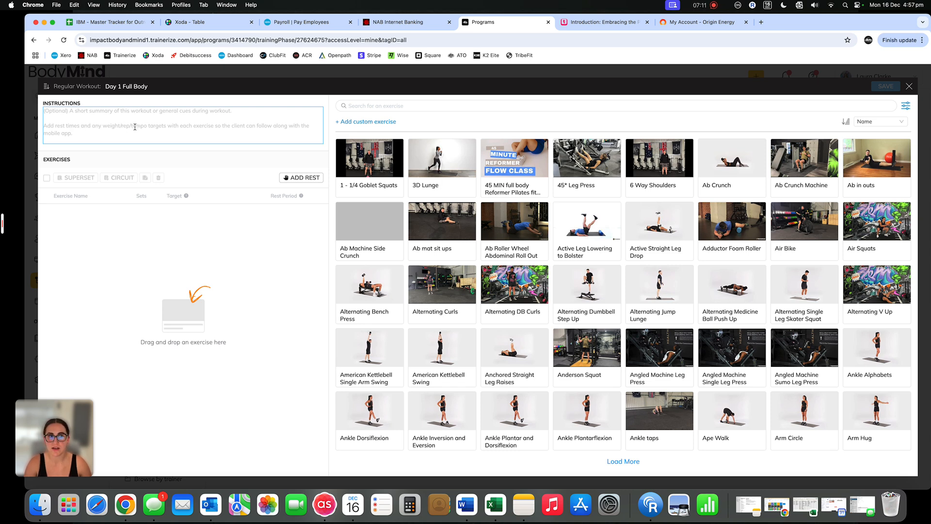
pyautogui.click(150, 166)
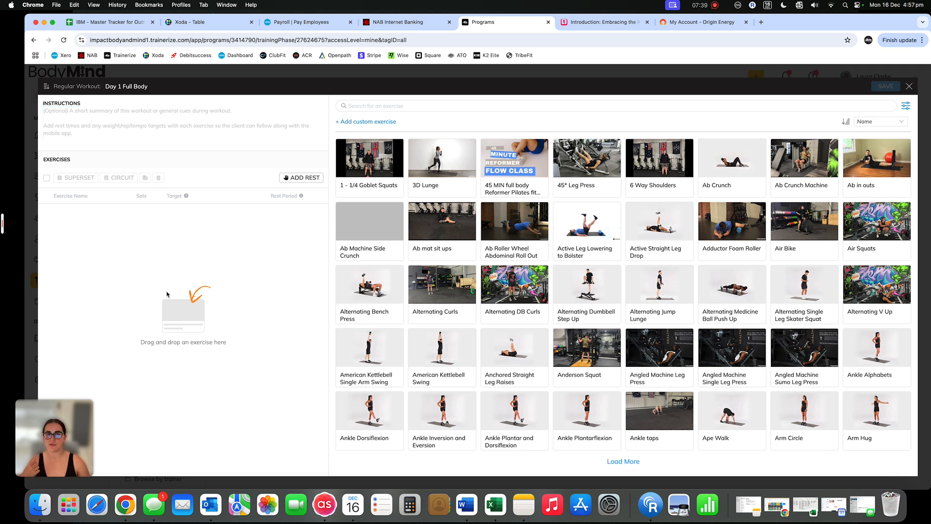
pyautogui.click(108, 116)
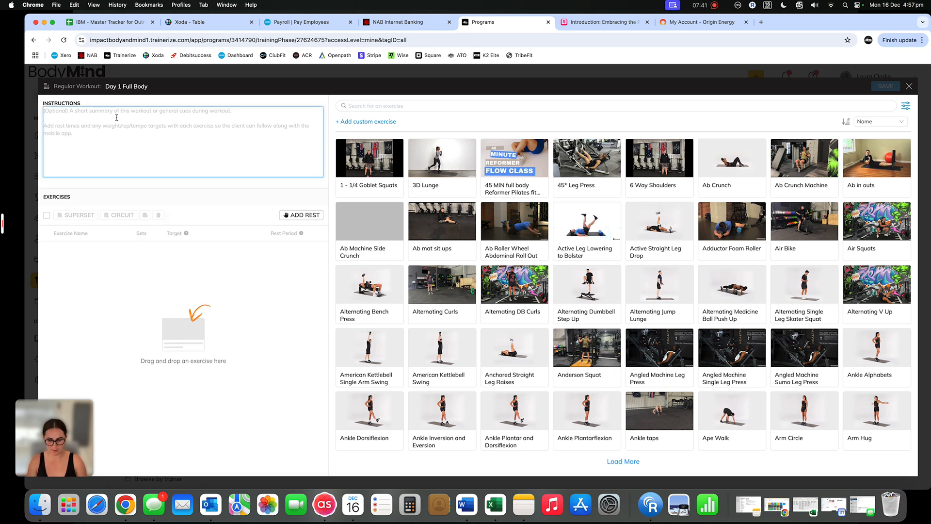
pyautogui.write('EMOM15 (3 r')
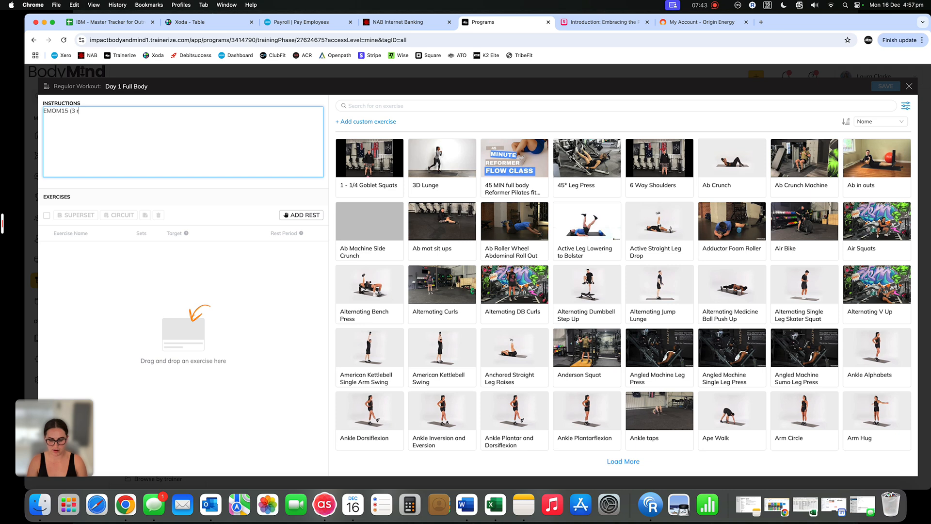
pyautogui.write('ounds)')
pyautogui.press('Return')
pyautogui.write('1. ')
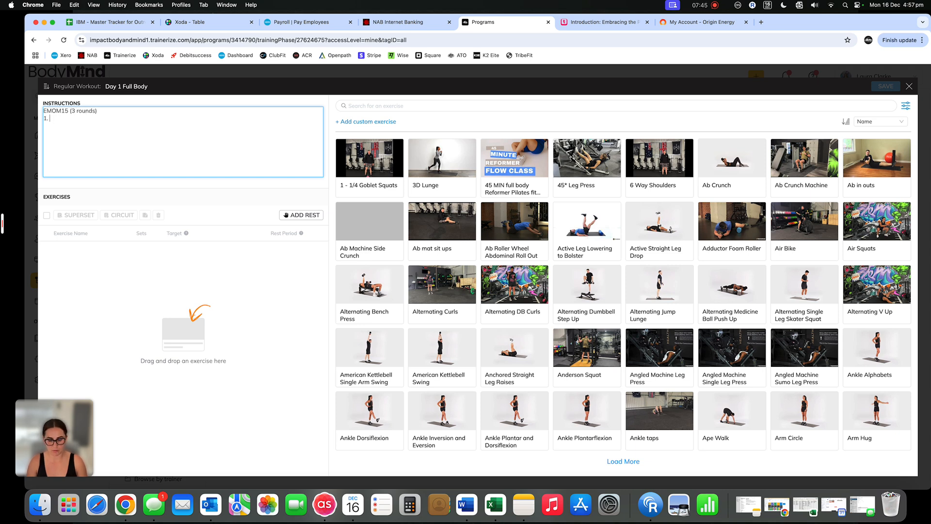
pyautogui.write('10 burpees a')
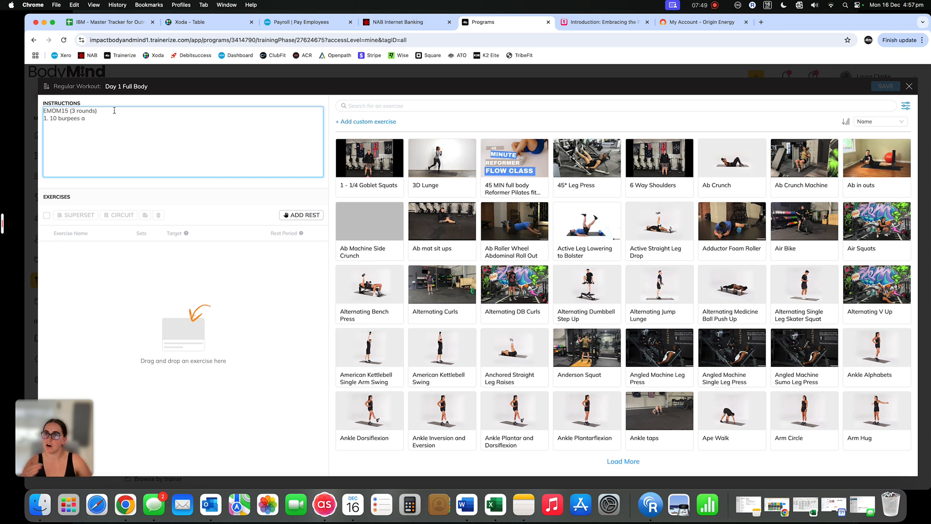
# Delete all the text from the workout instructions and leave the field empty
pyautogui.moveTo(104, 140); pyautogui.dragTo(35, 113)
pyautogui.press('BackSpace')
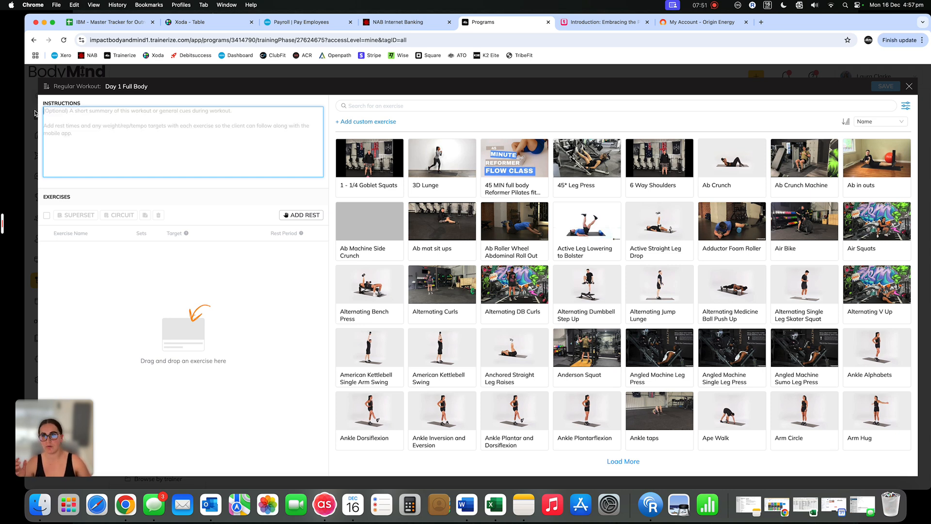
pyautogui.click(193, 192)
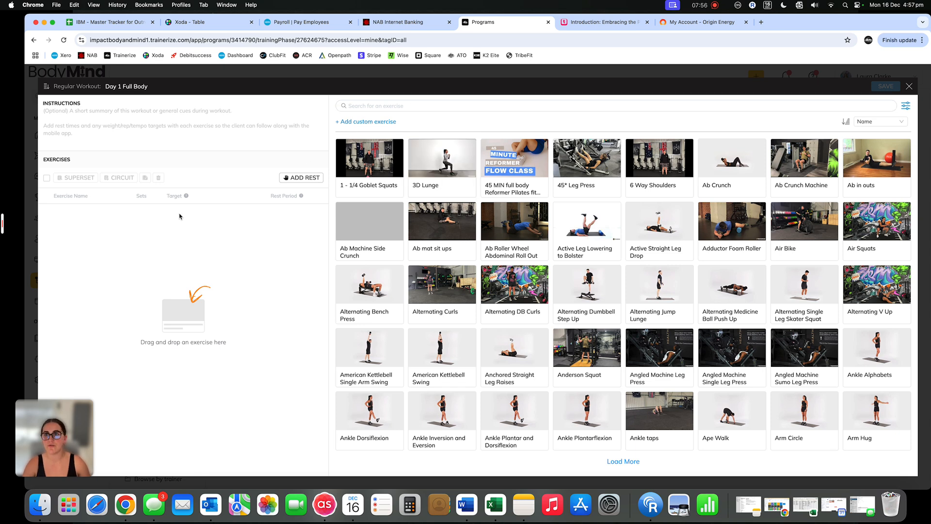
# Search the exercise library for "air squat" and add Air Squats to the workout
pyautogui.click(408, 106)
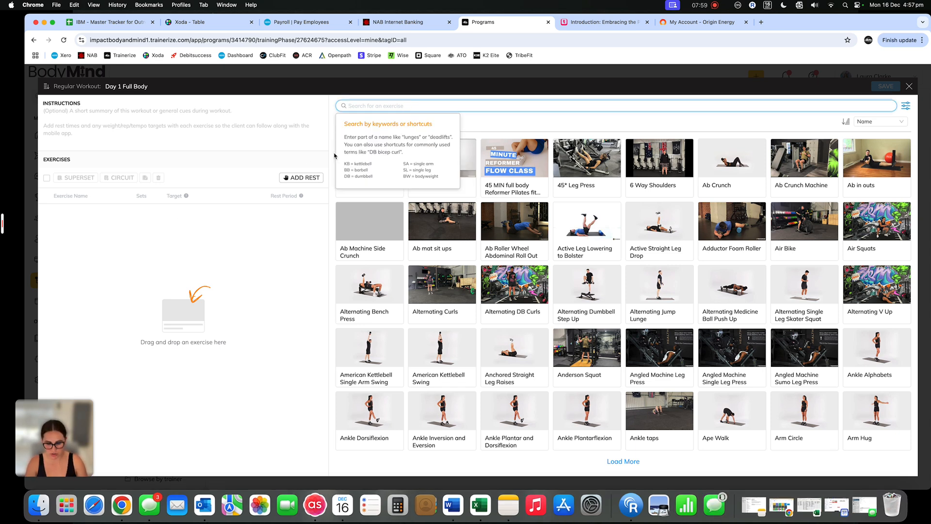
pyautogui.write('air squat')
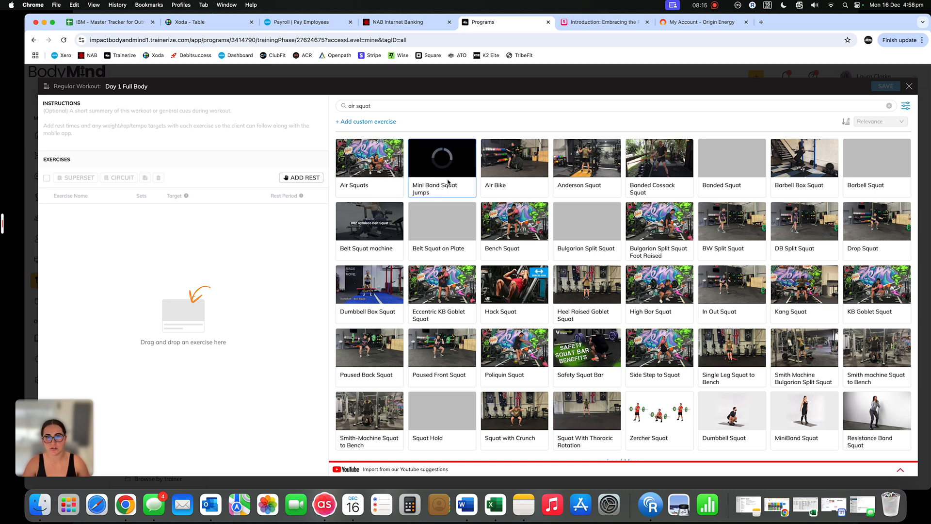
pyautogui.moveTo(386, 168); pyautogui.dragTo(243, 221)
# Search the exercise library for "burpee" and add Burpees below Air Squats
pyautogui.tripleClick(382, 106)
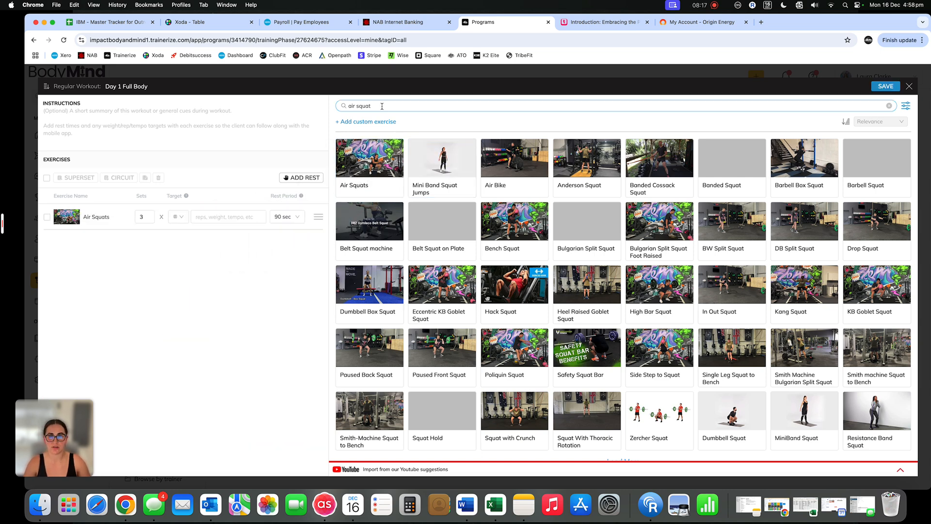
pyautogui.write('burpee')
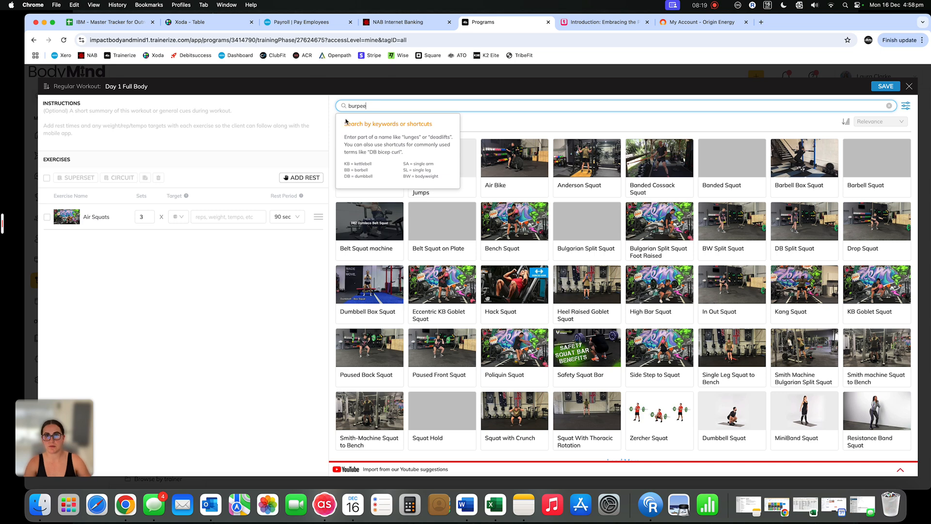
pyautogui.click(334, 126)
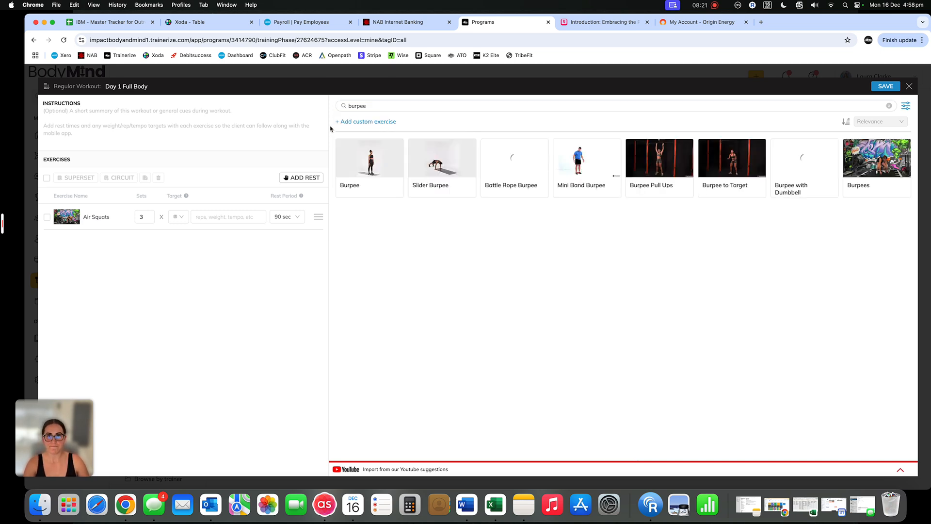
pyautogui.moveTo(877, 162); pyautogui.dragTo(198, 290)
# Search the exercise library for "pallof" and add SuperBand Pallof Press as the third exercise
pyautogui.click(381, 106)
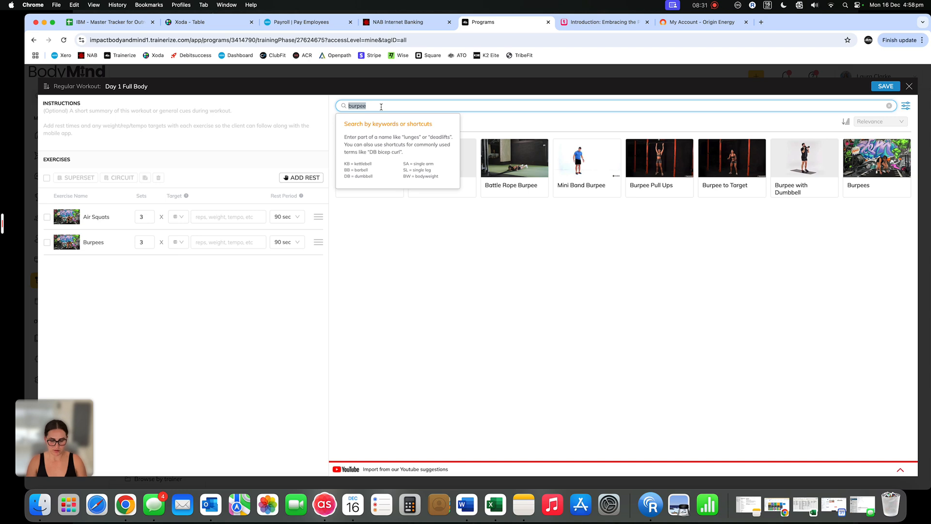
pyautogui.write('pallof')
pyautogui.click(332, 127)
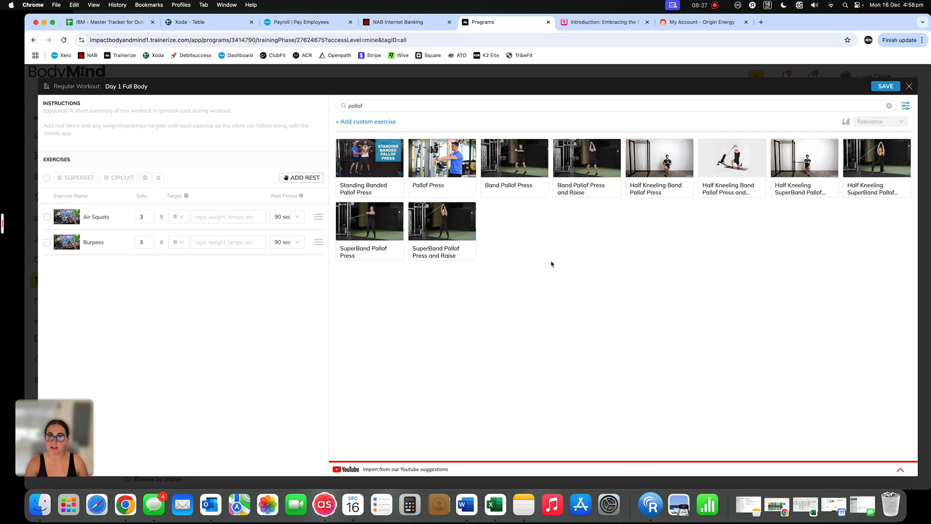
pyautogui.moveTo(370, 227); pyautogui.dragTo(130, 303)
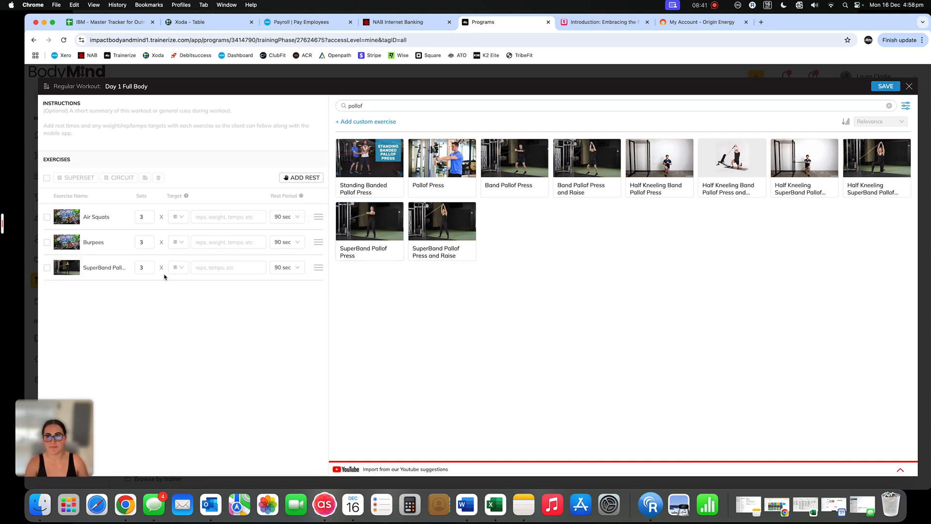
pyautogui.click(226, 272)
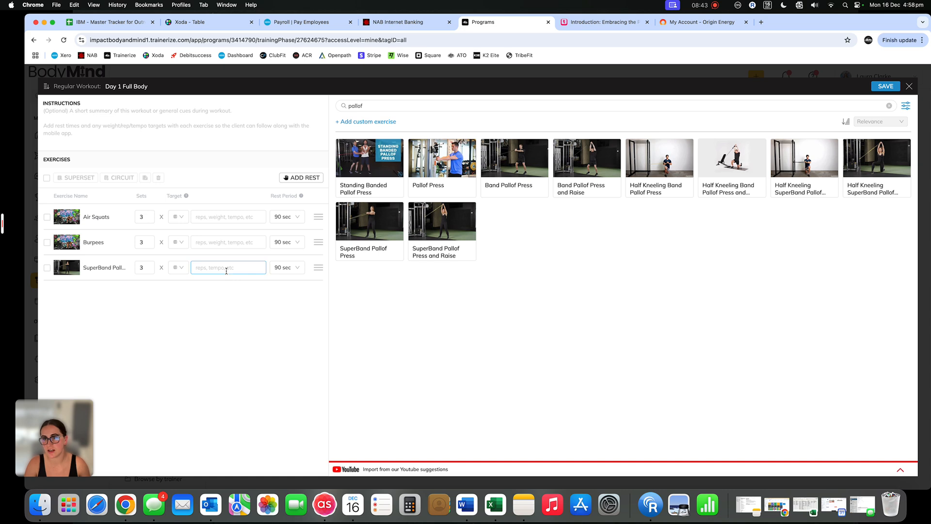
pyautogui.click(248, 284)
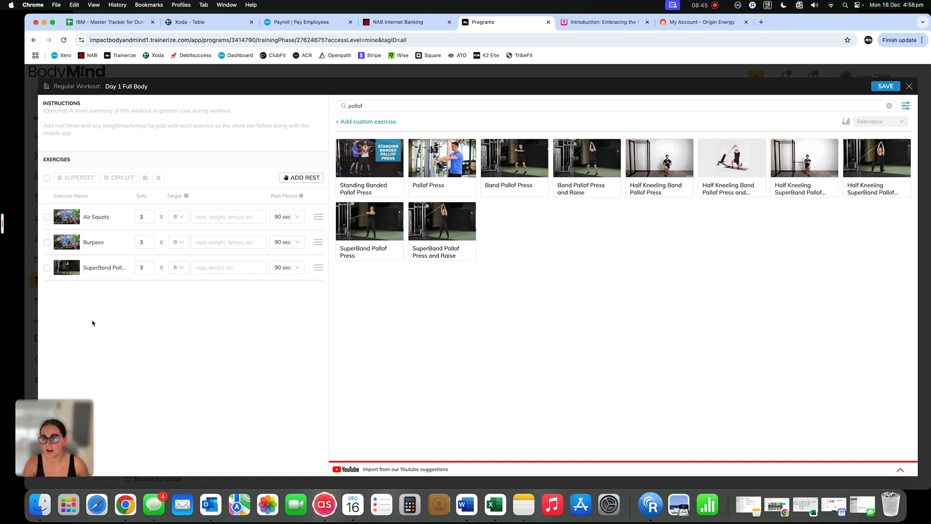
# Group Air Squats and Burpees into a superset
pyautogui.click(47, 217)
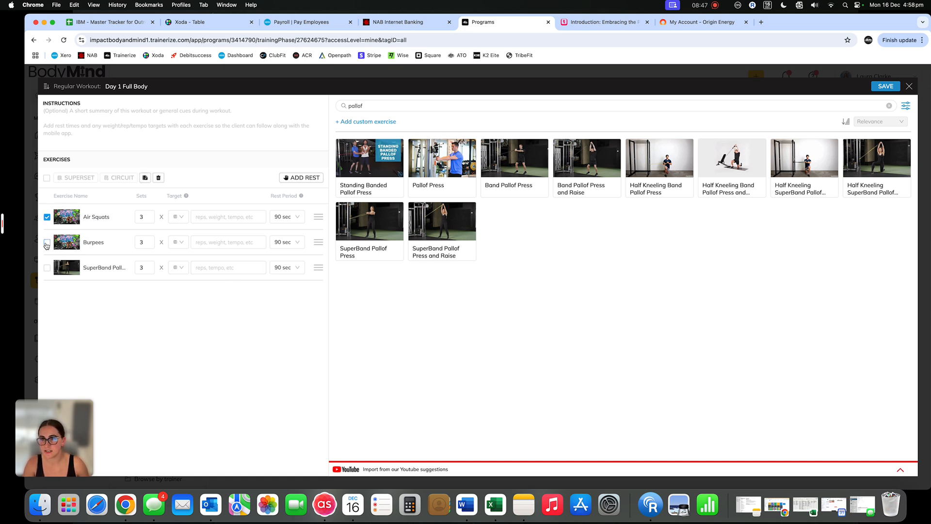
pyautogui.click(47, 244)
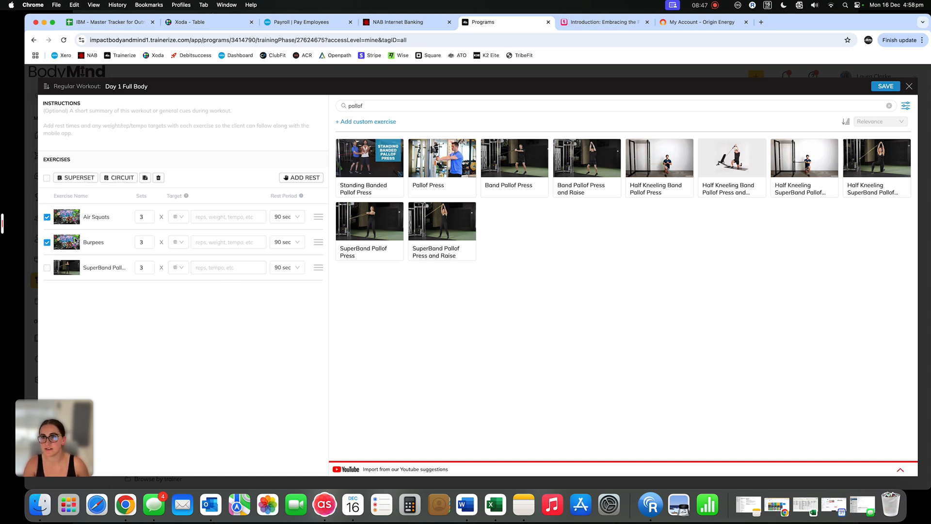
pyautogui.click(82, 177)
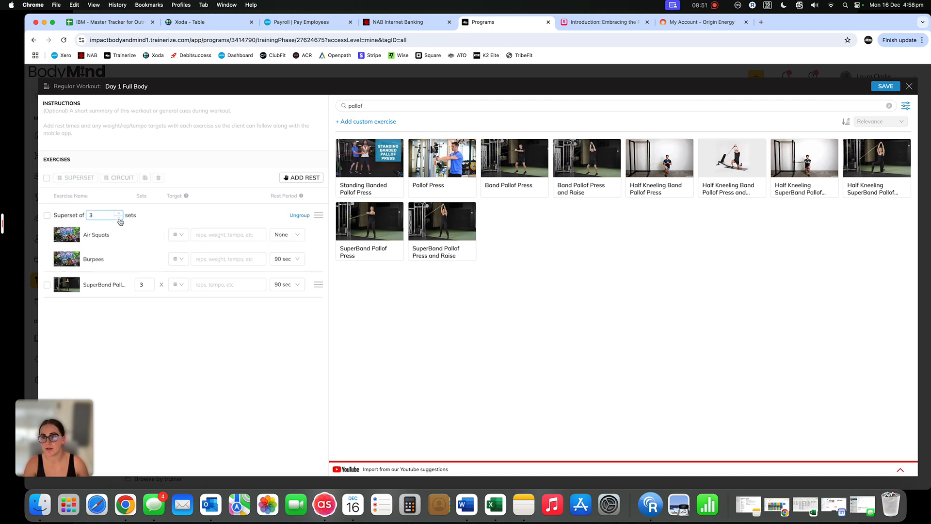
# Set the Air Squats target to "10 (tempo 2.2.1 / RPE7)"
pyautogui.click(221, 234)
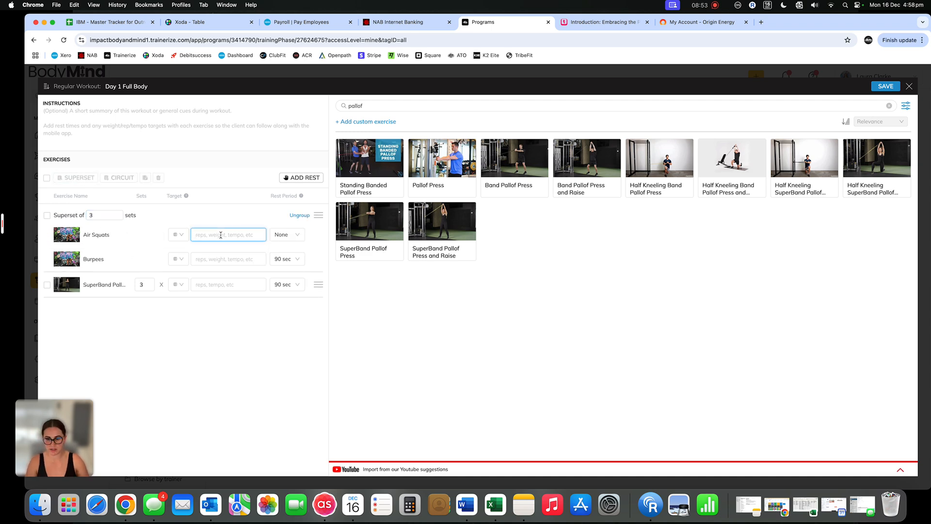
pyautogui.write('10')
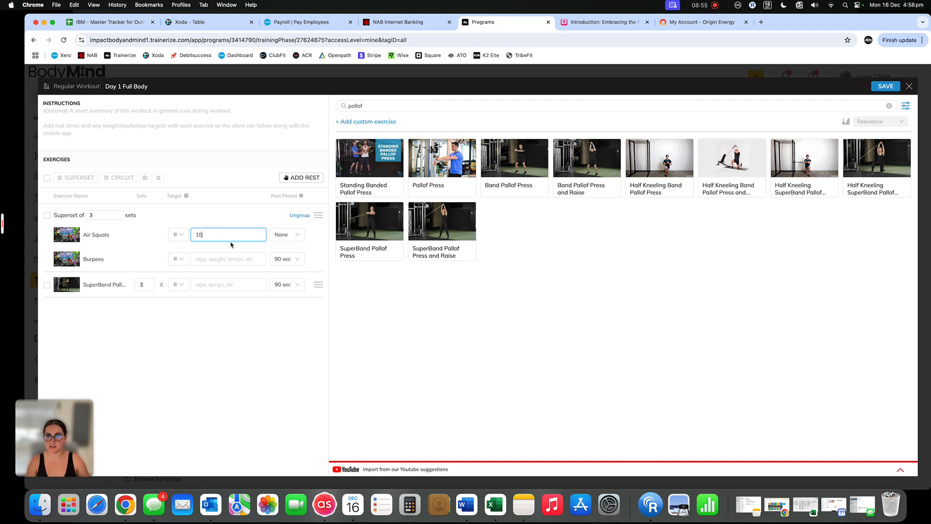
pyautogui.write(' (')
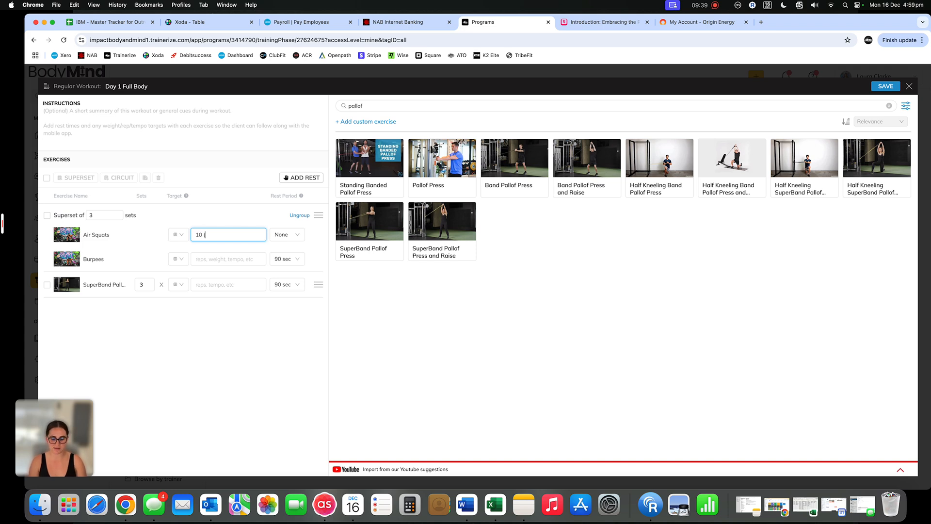
pyautogui.write('tempo')
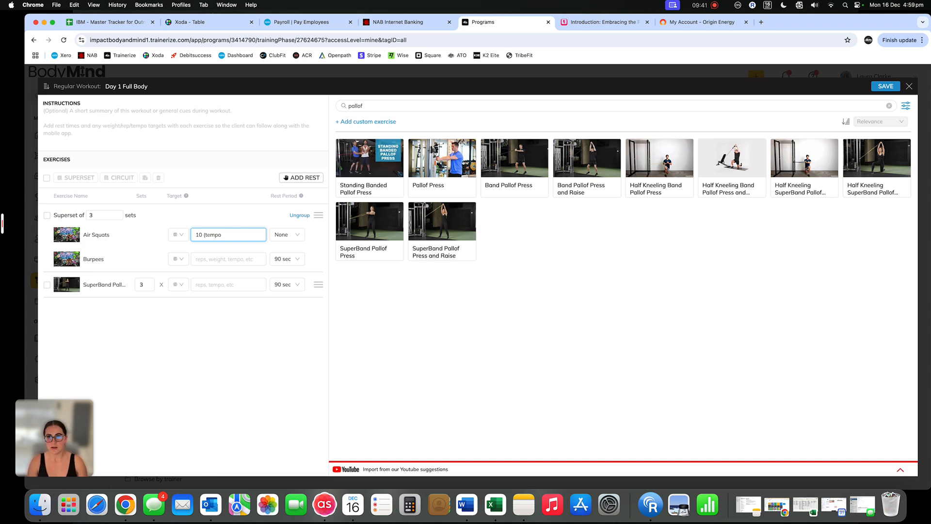
pyautogui.write(' 2.2.1')
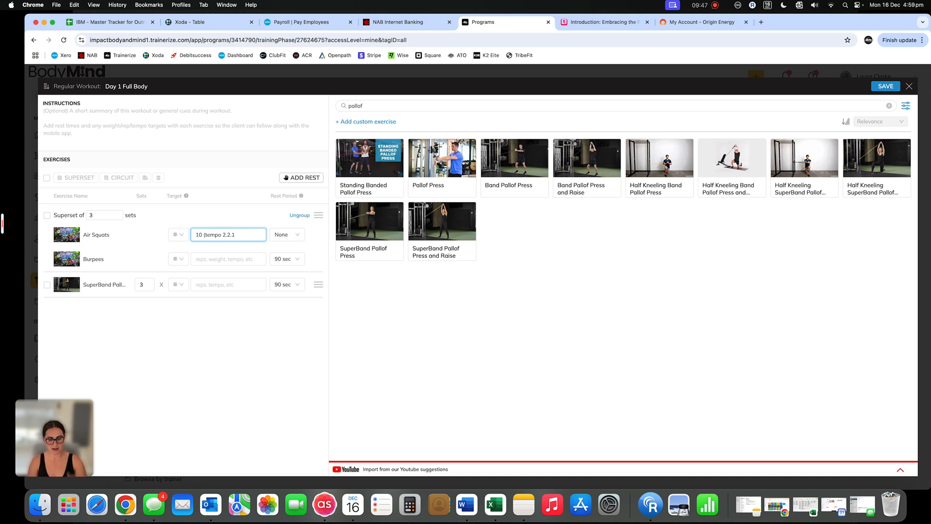
pyautogui.write('/ RPE')
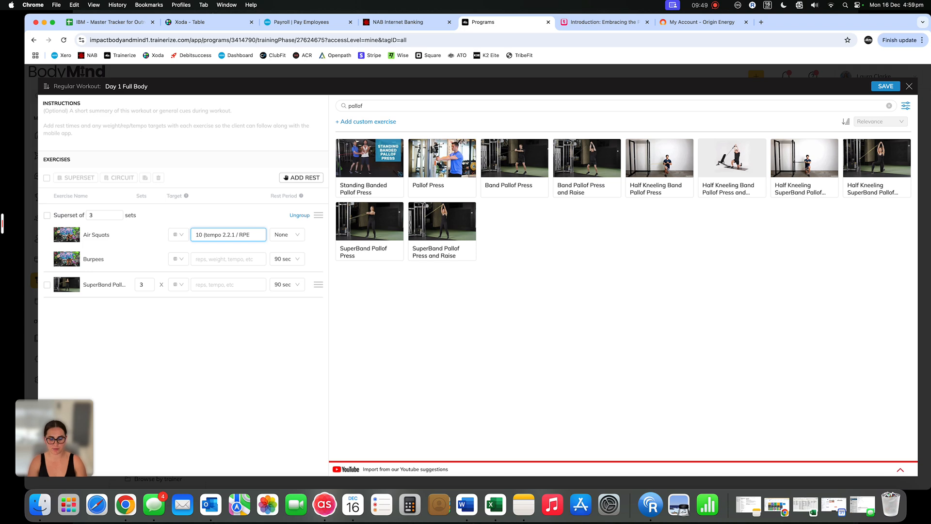
pyautogui.write('7)')
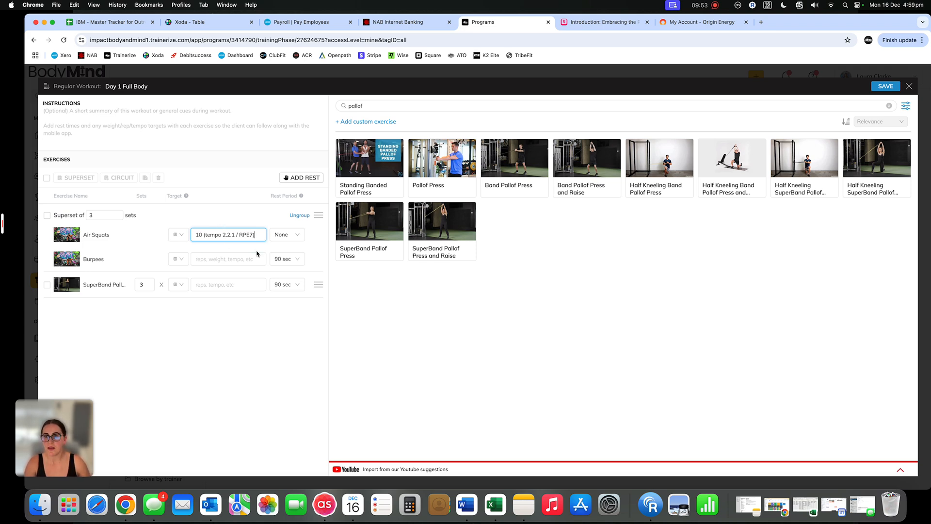
pyautogui.click(214, 258)
pyautogui.write('10')
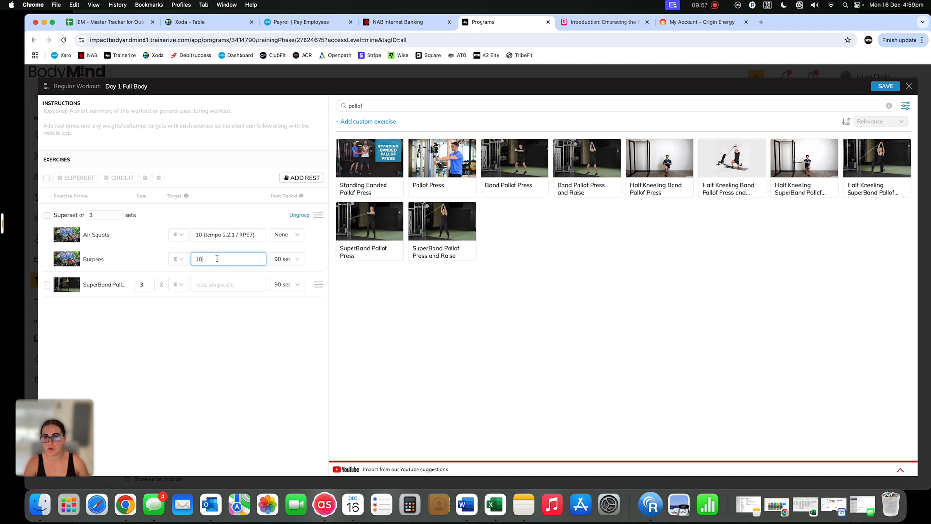
pyautogui.doubleClick(200, 259)
pyautogui.press('BackSpace')
# Switch the Burpees target type to time
pyautogui.click(178, 258)
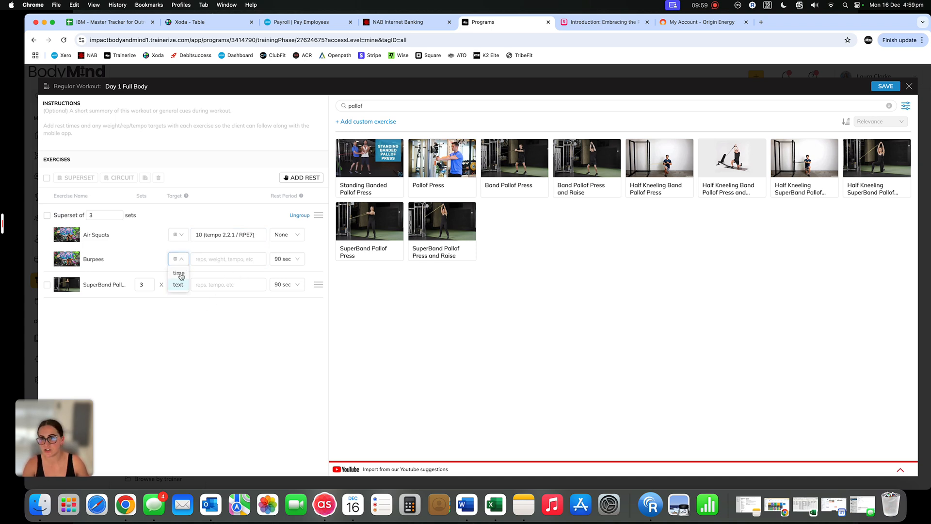
pyautogui.click(181, 277)
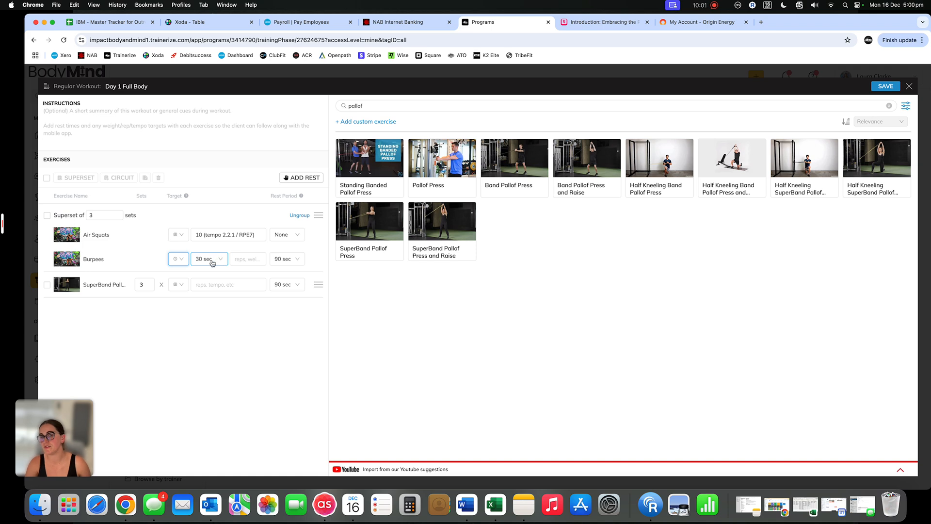
# Add the note "**Can be modified to slow step out and standing burpees" to the Burpees target
pyautogui.click(247, 260)
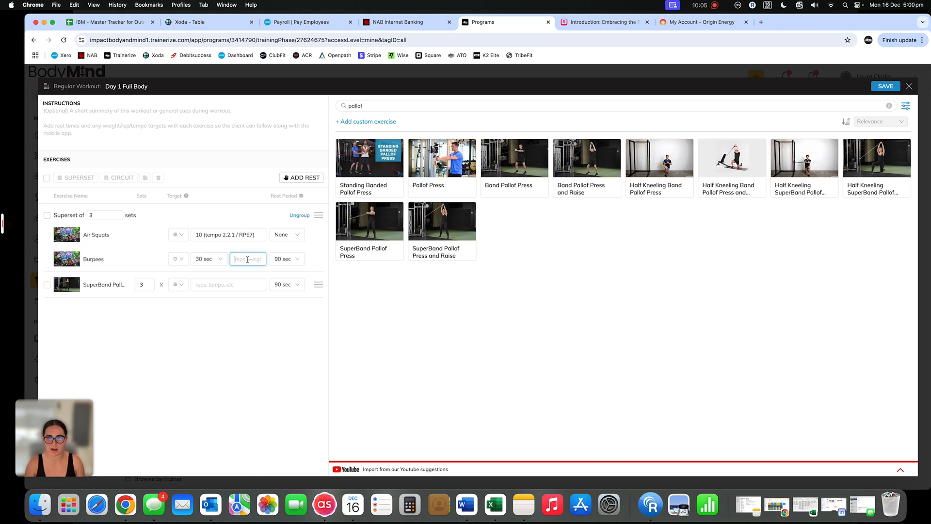
pyautogui.write('**')
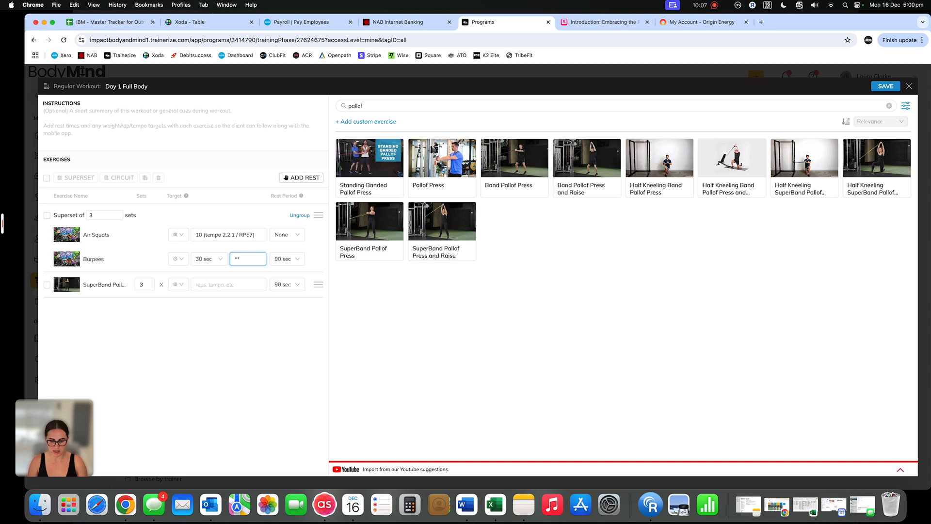
pyautogui.write('Can be modified')
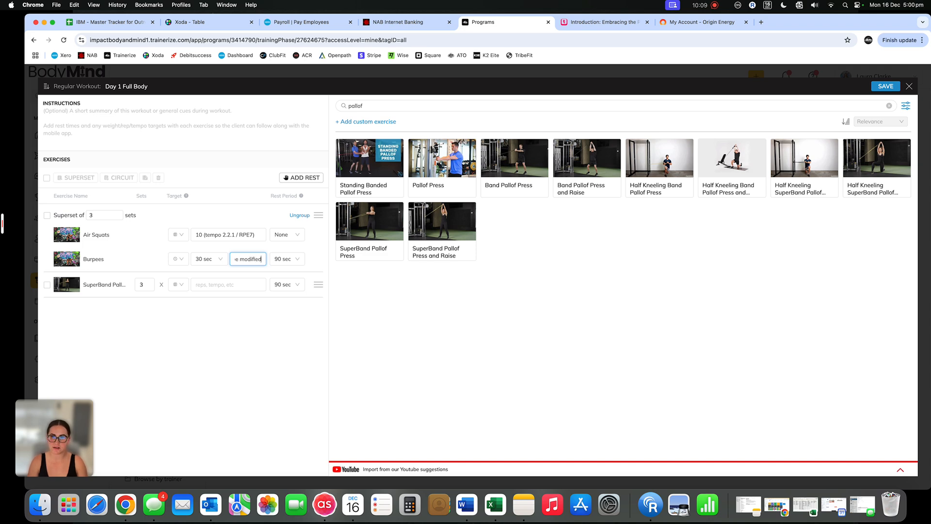
pyautogui.write(' to s')
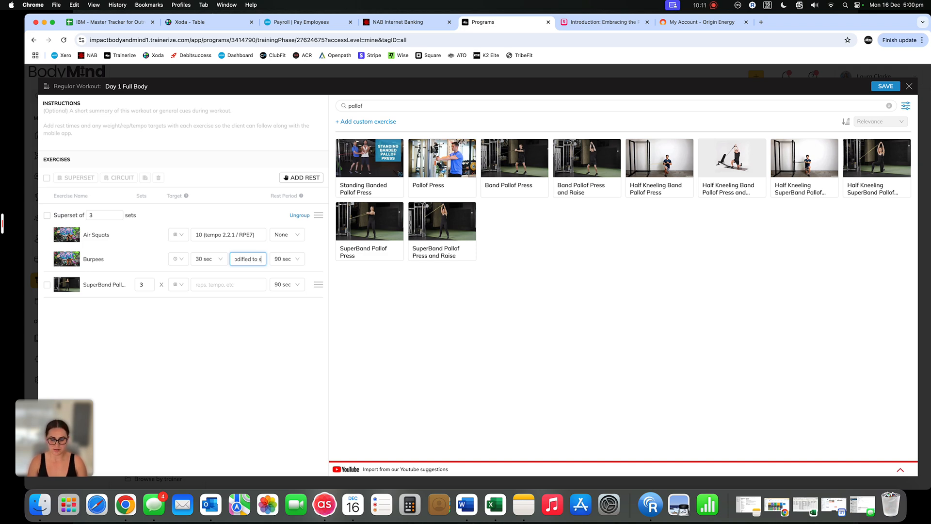
pyautogui.write('low')
pyautogui.write('tep')
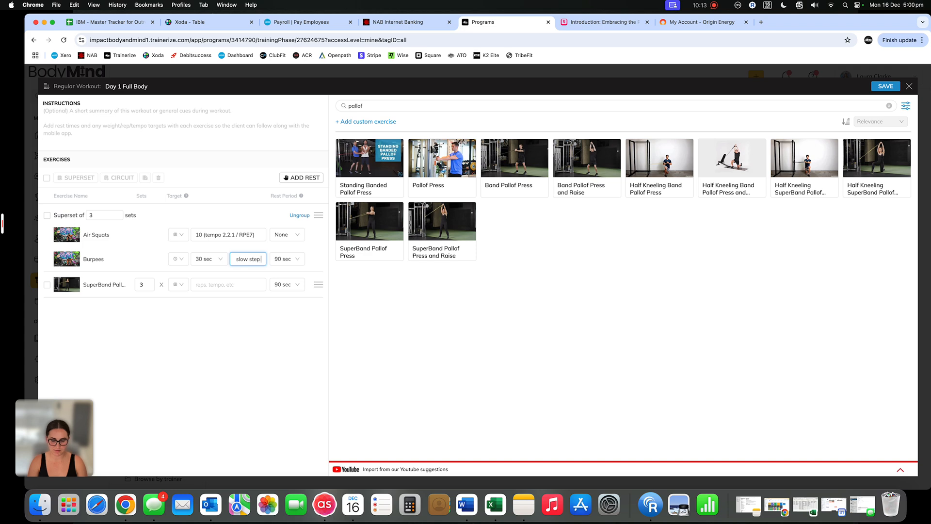
pyautogui.write(' out and standing burpees')
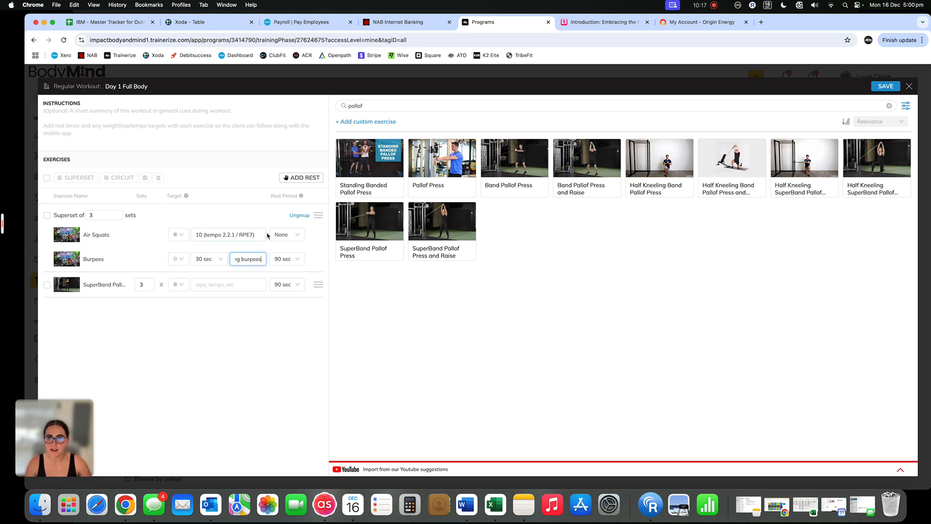
# Append "**Heels raised on bumper plates" to the Air Squats target
pyautogui.click(238, 238)
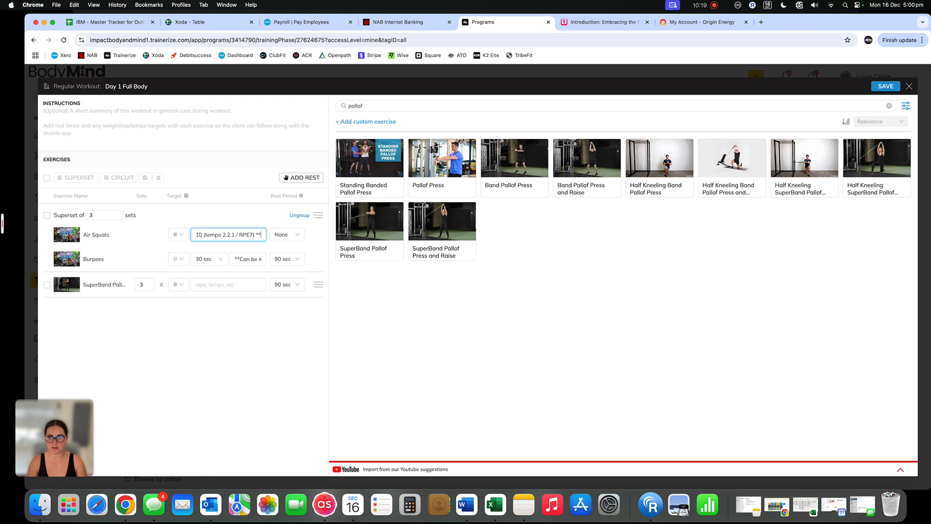
pyautogui.write('**H')
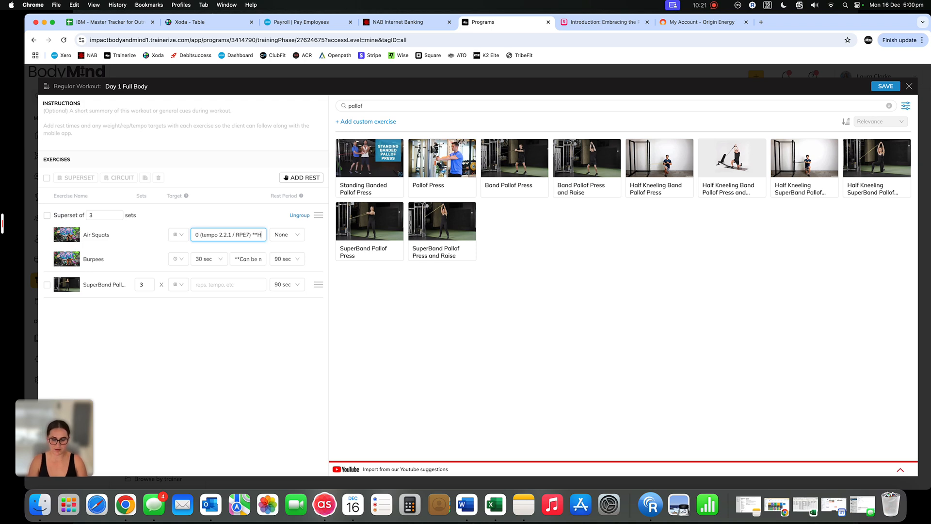
pyautogui.write('eels raised')
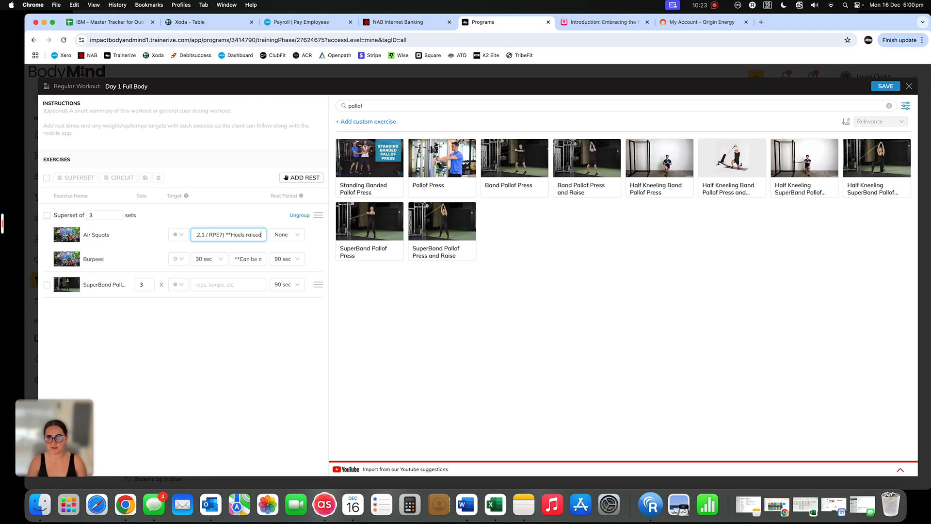
pyautogui.write(' on bumper plates')
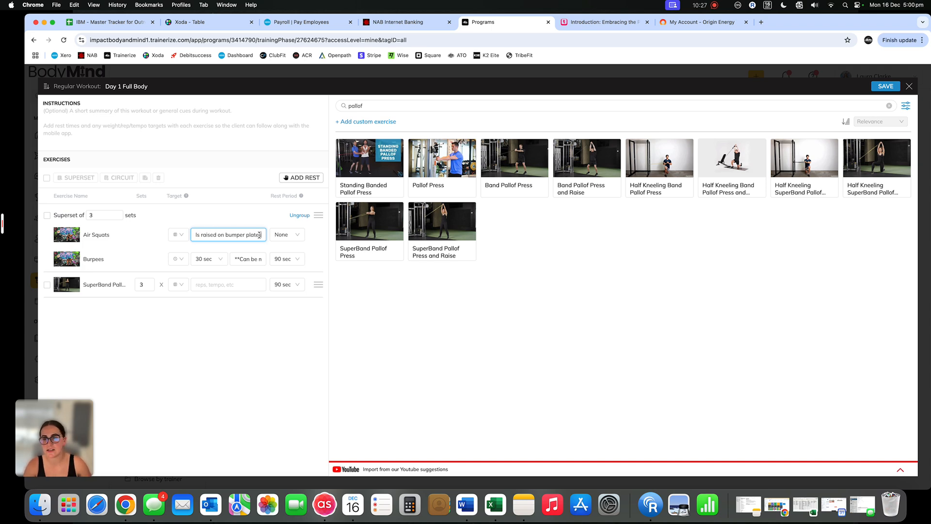
# Set the rest period after Burpees to 30 sec
pyautogui.click(290, 260)
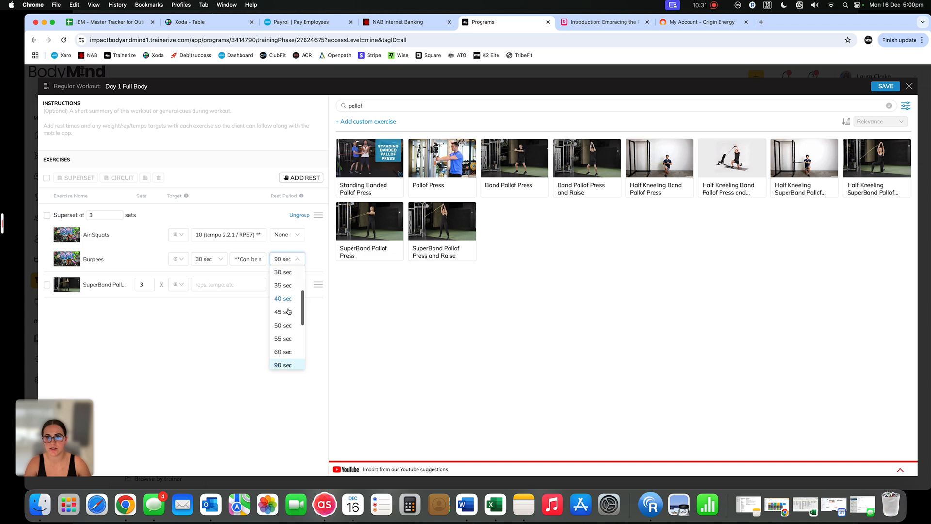
pyautogui.scroll(3, 288, 311)
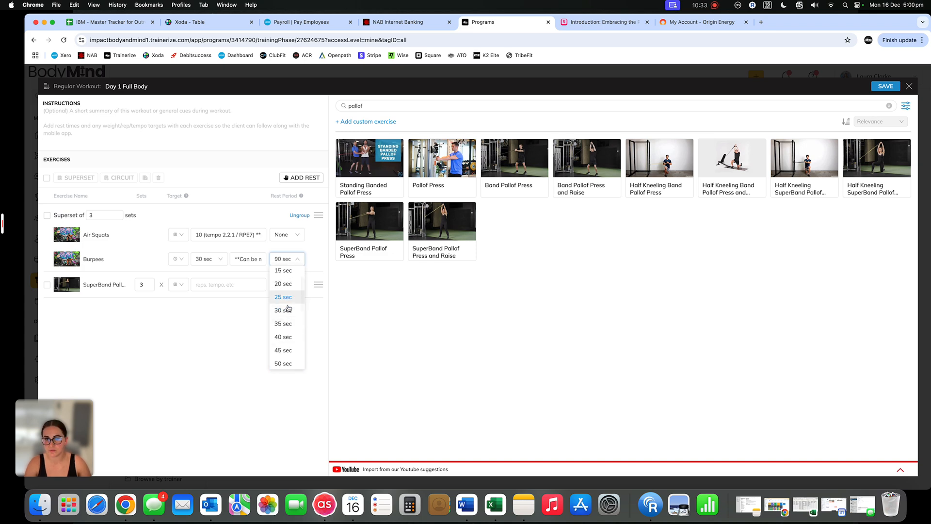
pyautogui.click(287, 310)
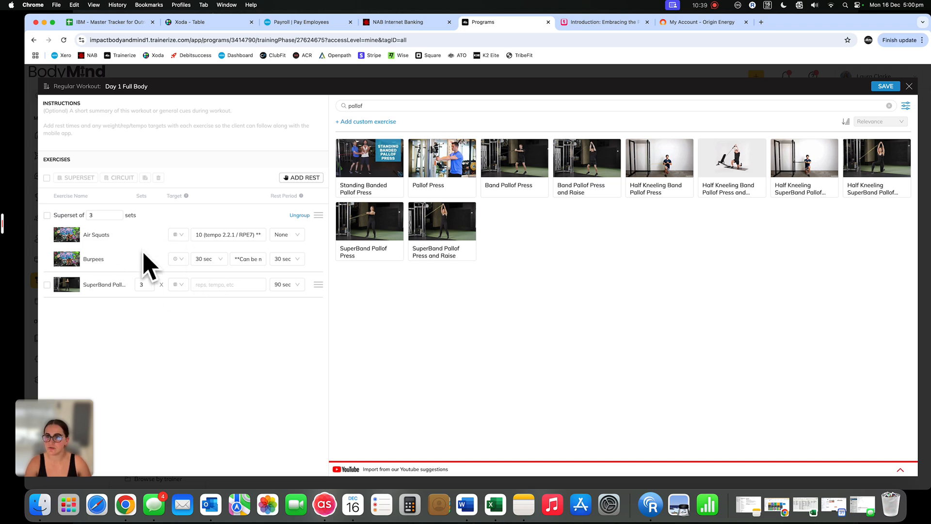
pyautogui.click(47, 215)
pyautogui.click(47, 285)
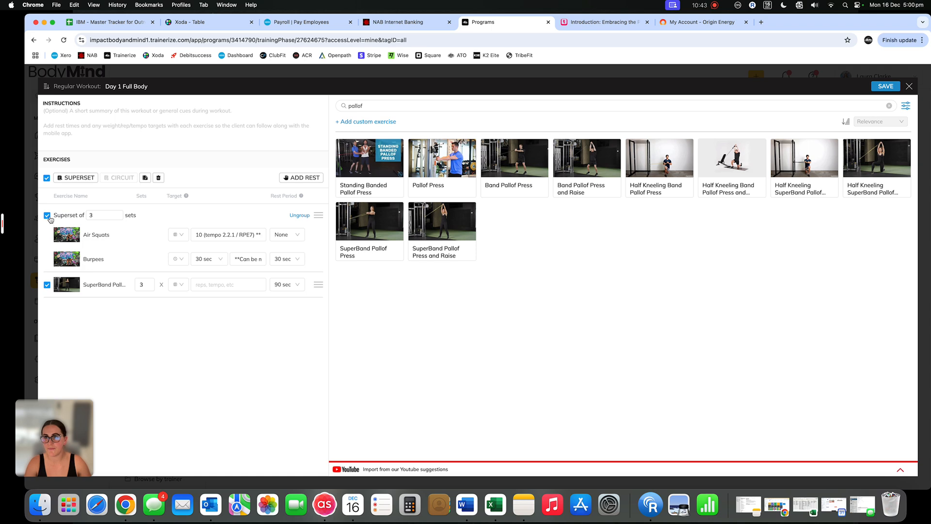
pyautogui.click(47, 216)
pyautogui.click(47, 285)
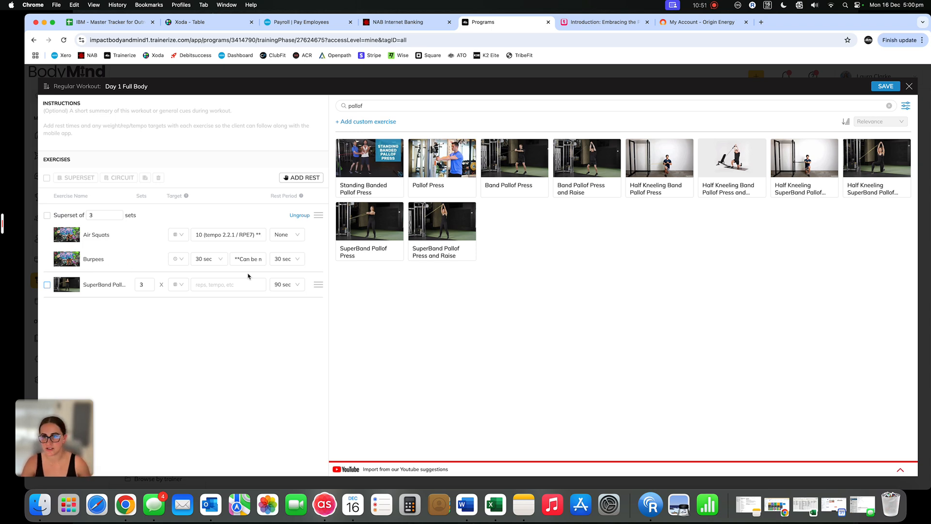
# Set the SuperBand Pallof Press to 2 sets
pyautogui.click(149, 289)
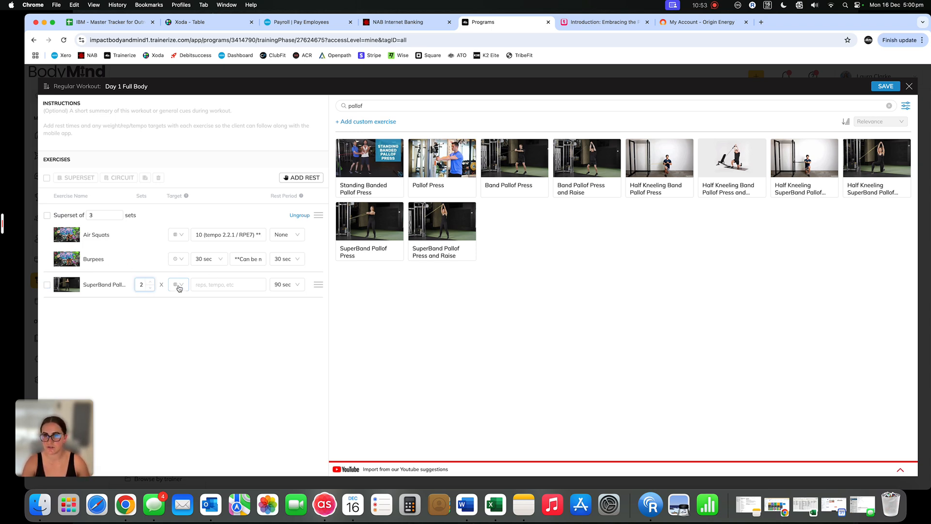
pyautogui.click(179, 285)
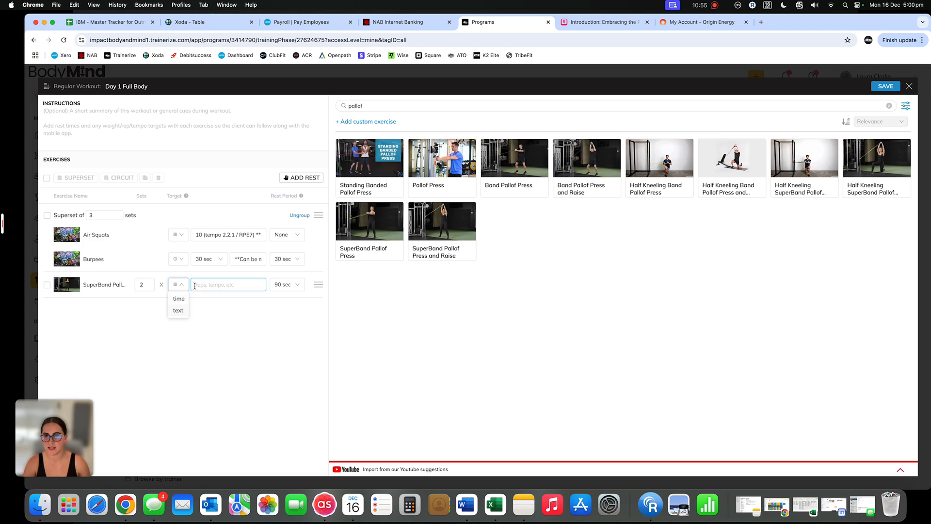
pyautogui.click(179, 310)
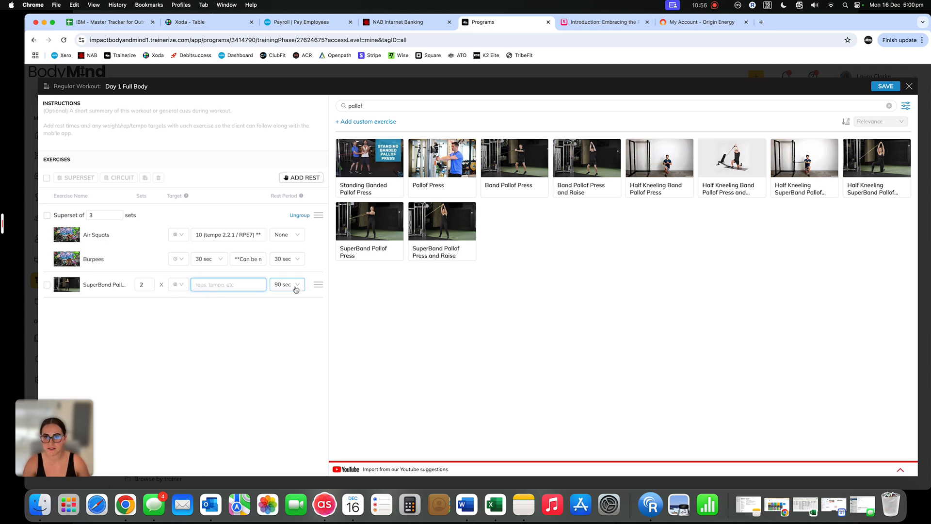
pyautogui.click(296, 290)
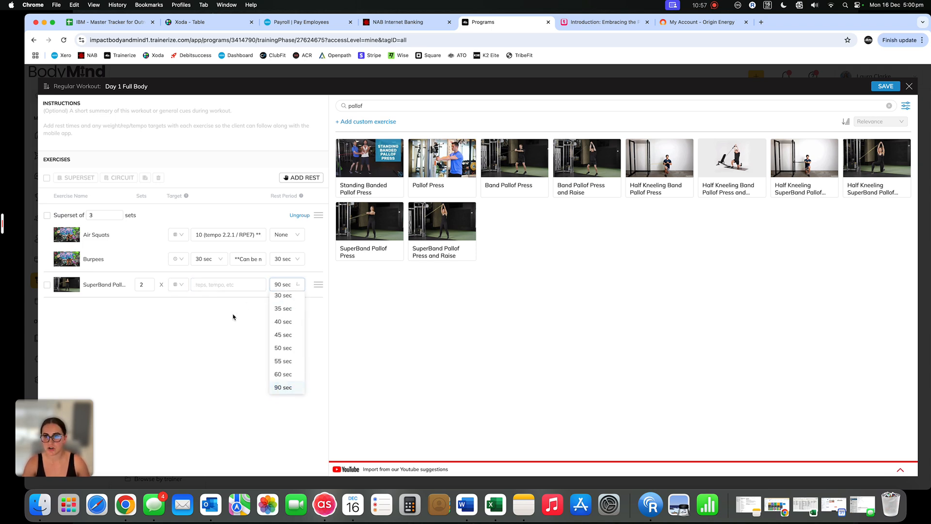
pyautogui.click(233, 315)
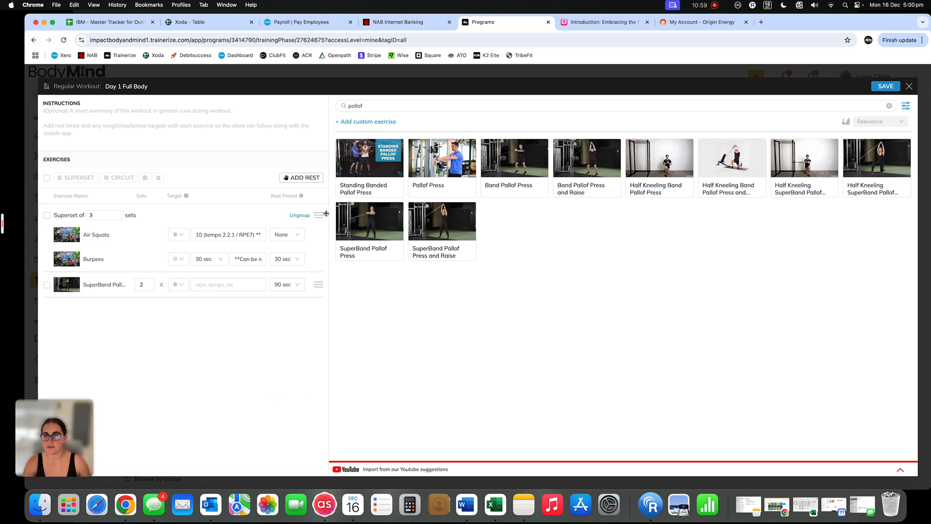
# Ungroup the superset and delete Burpees from the workout
pyautogui.click(299, 215)
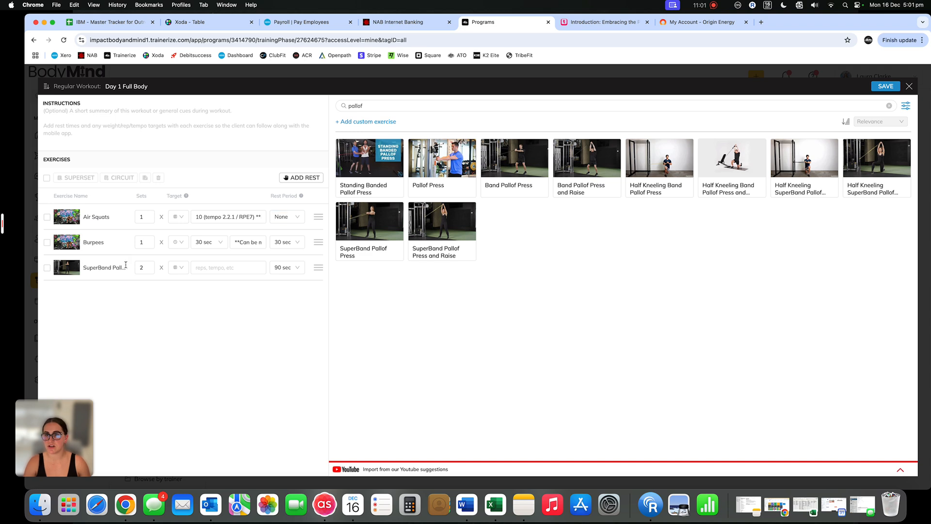
pyautogui.click(47, 242)
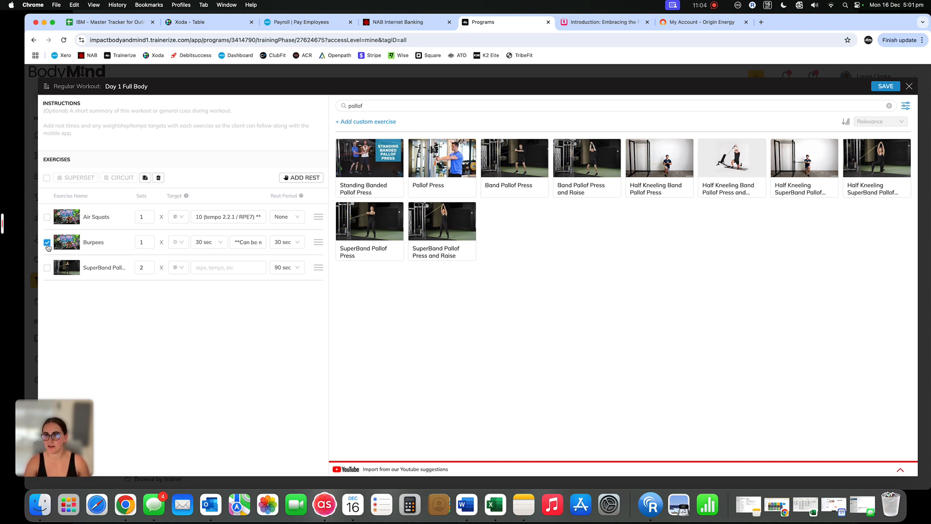
pyautogui.click(158, 178)
# Add Band Pallof Press, Band Pallof Press and Raise, and Standing Banded Pallof Press, and group all the exercises into a circuit
pyautogui.moveTo(514, 160); pyautogui.dragTo(156, 332)
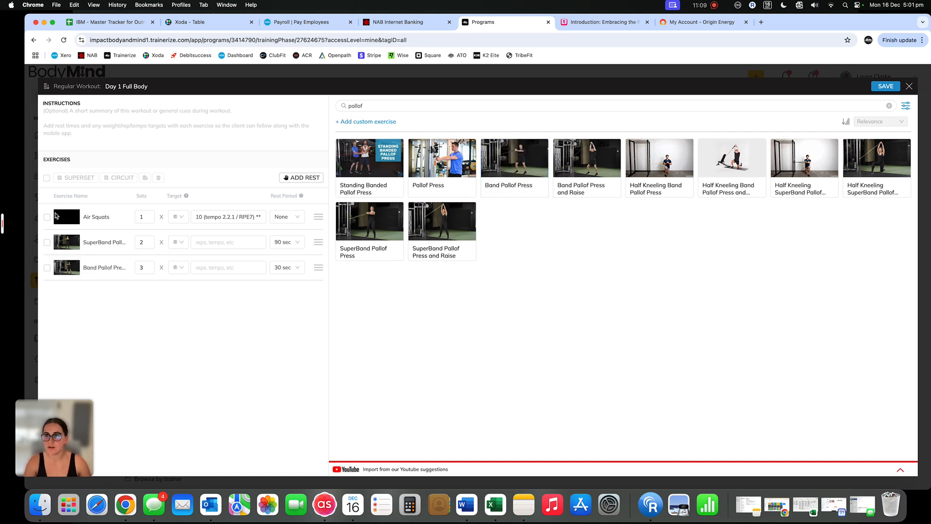
pyautogui.moveTo(600, 174); pyautogui.dragTo(199, 306)
pyautogui.moveTo(360, 180); pyautogui.dragTo(200, 387)
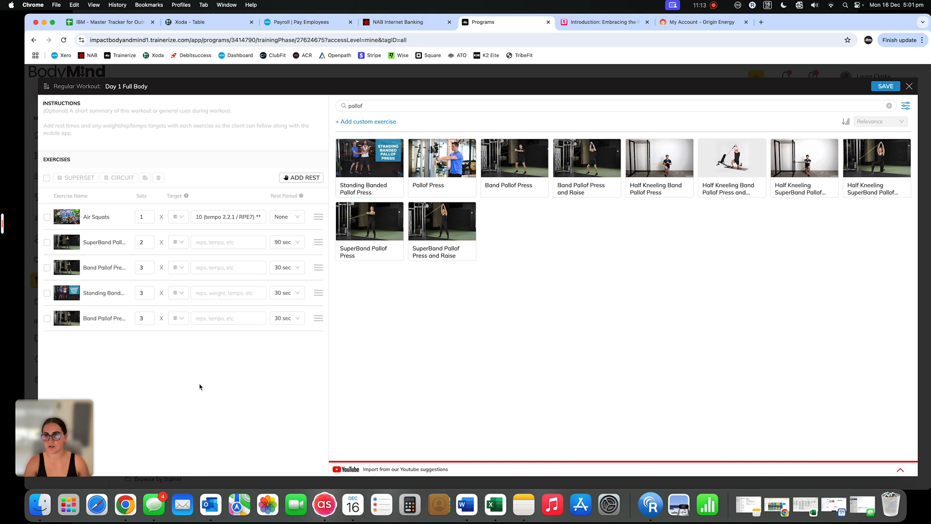
pyautogui.click(46, 178)
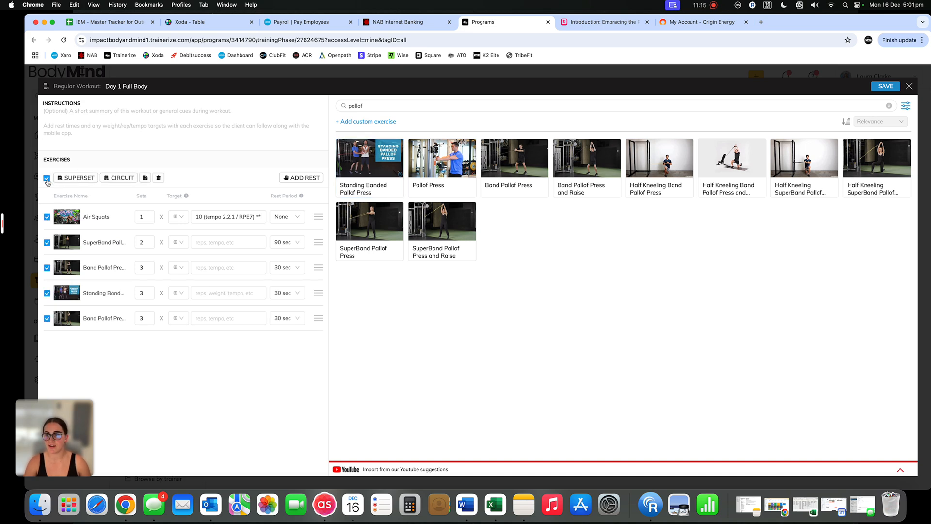
pyautogui.click(119, 178)
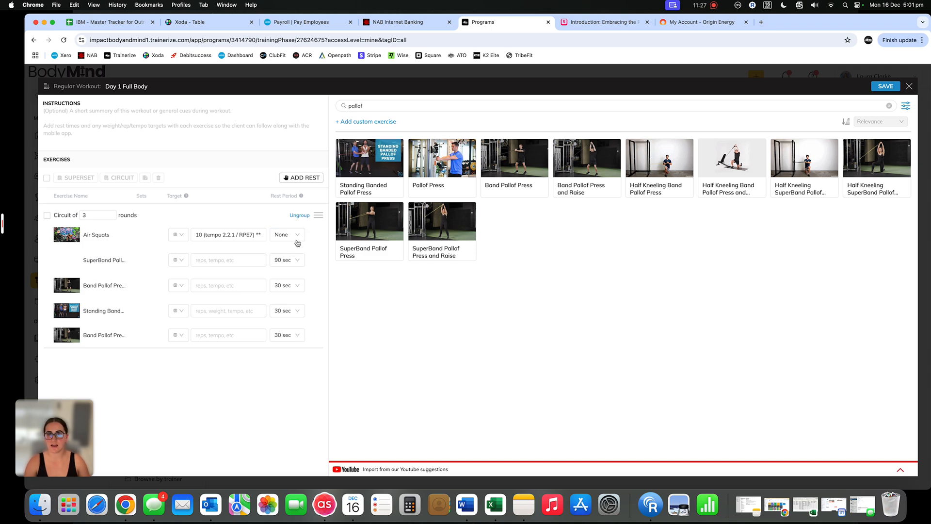
# Set the rest period of all four Pallof press exercises in the circuit to 15 sec
pyautogui.click(298, 263)
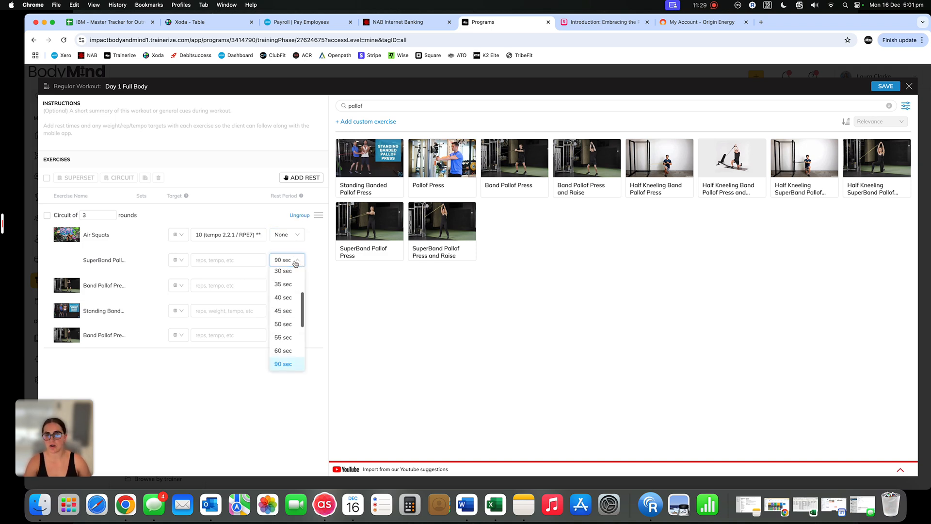
pyautogui.click(290, 275)
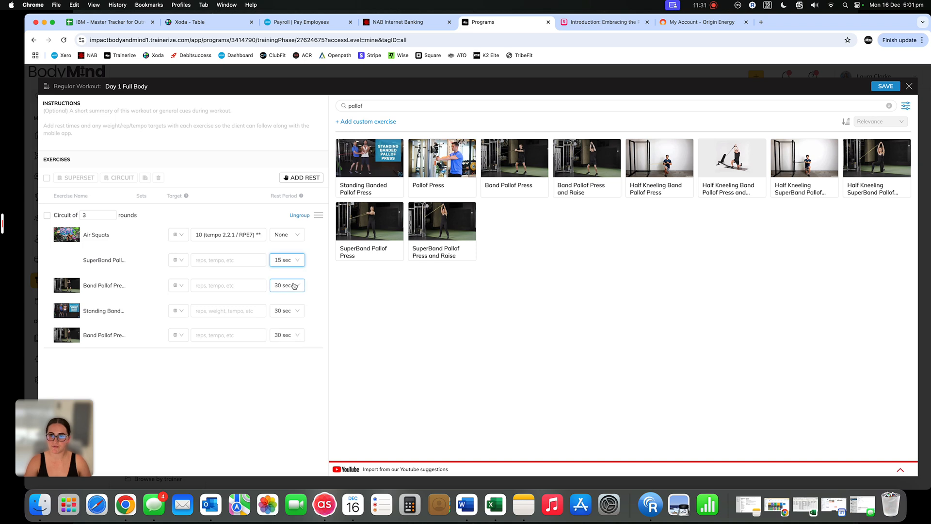
pyautogui.click(290, 285)
pyautogui.click(288, 327)
pyautogui.click(290, 311)
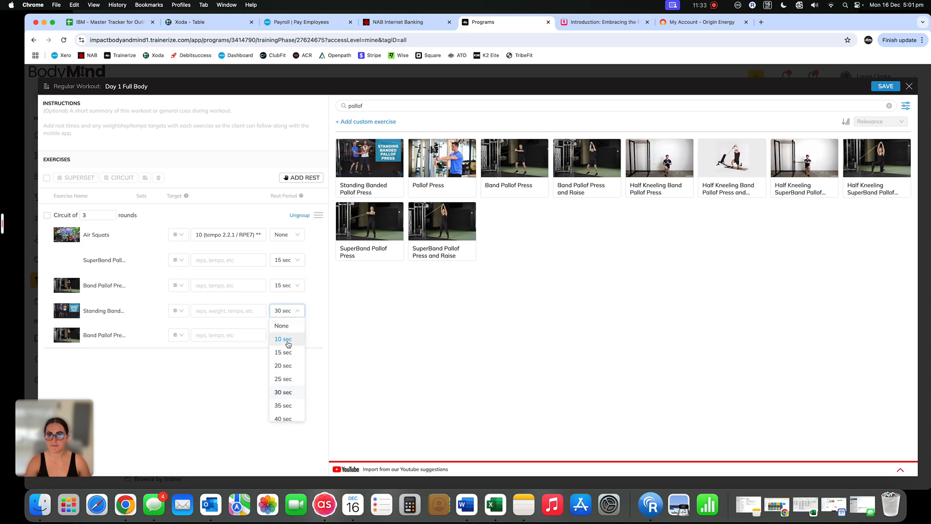
pyautogui.click(291, 351)
pyautogui.click(294, 339)
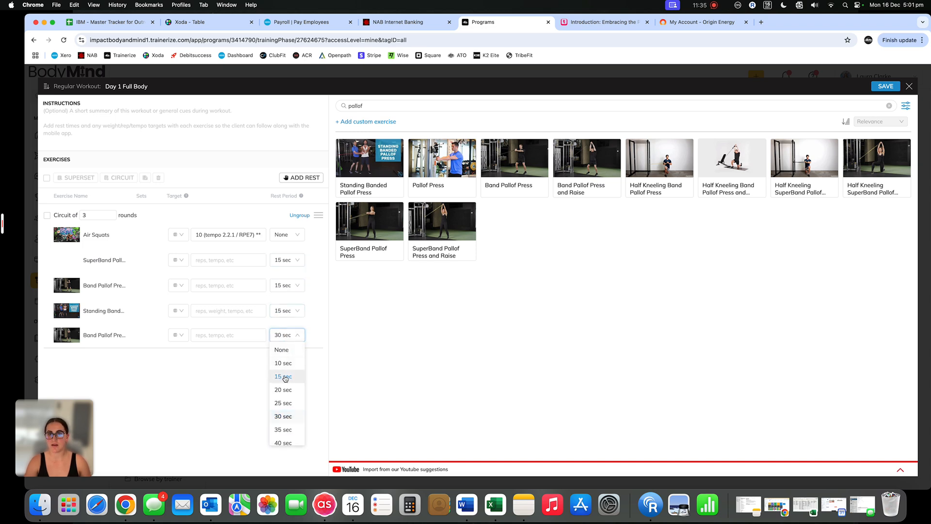
pyautogui.click(286, 375)
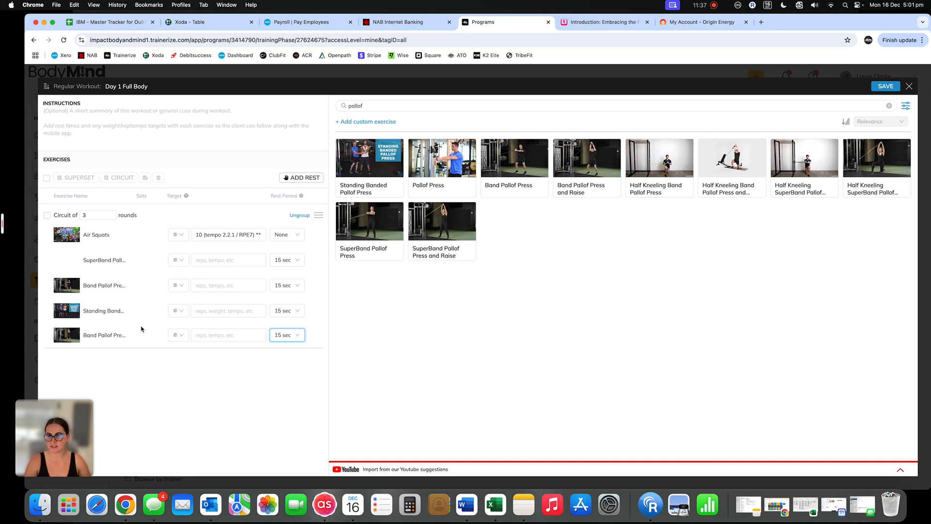
# Enter "EMOM" as the workout instructions and save the Day 1 Full Body workout
pyautogui.click(129, 127)
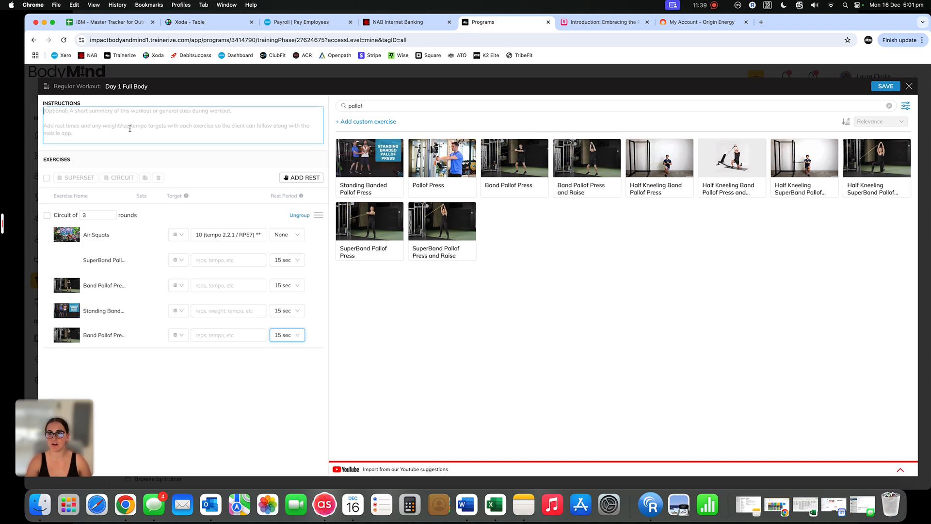
pyautogui.write('EMOME')
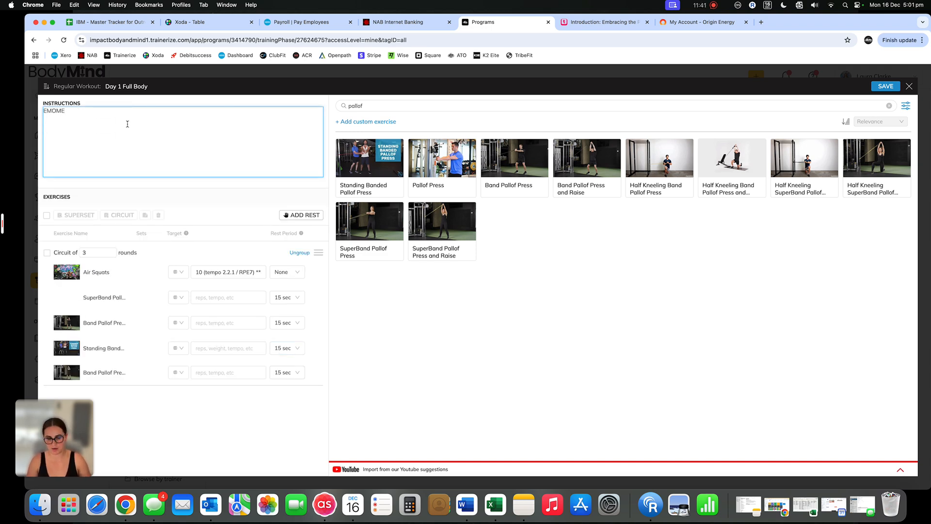
pyautogui.click(177, 187)
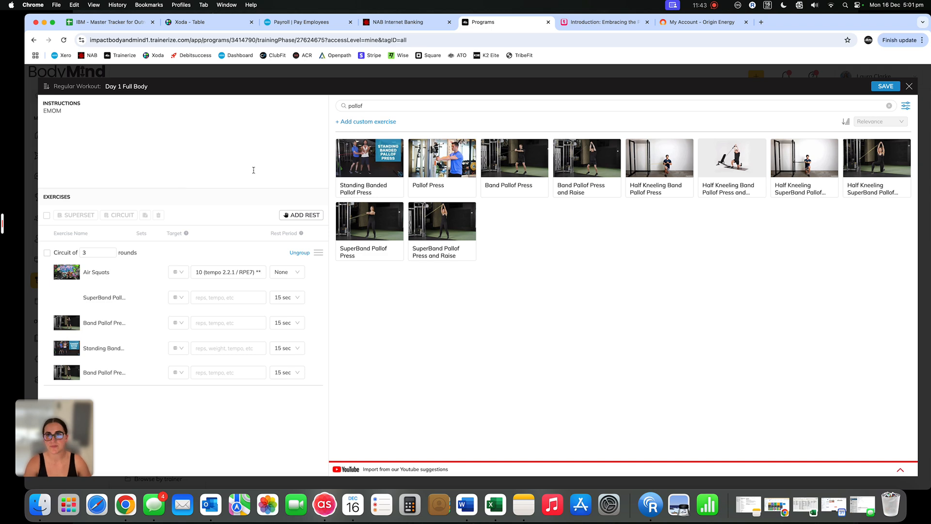
pyautogui.click(884, 85)
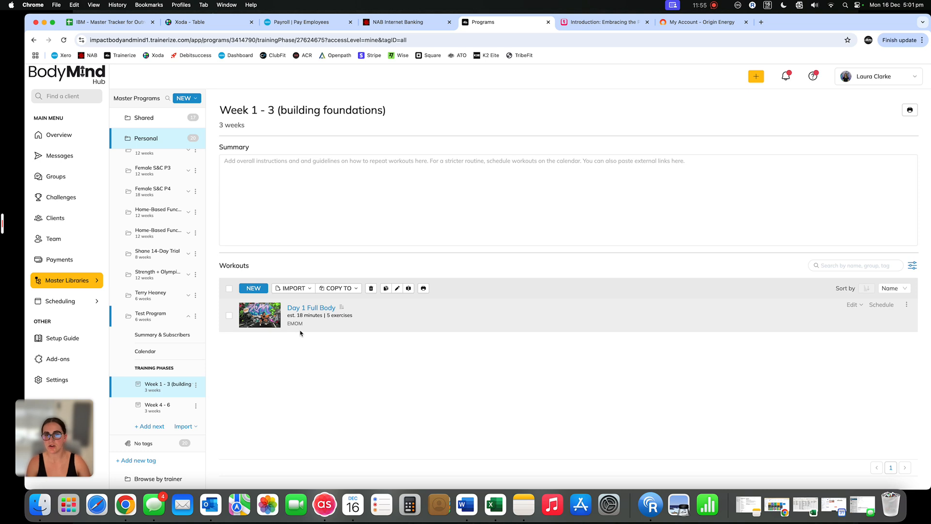
# Import the Day 2 Upper Body workout from the Week 1 - 3 phase of the shared master program (1) Adv Gym
pyautogui.click(293, 288)
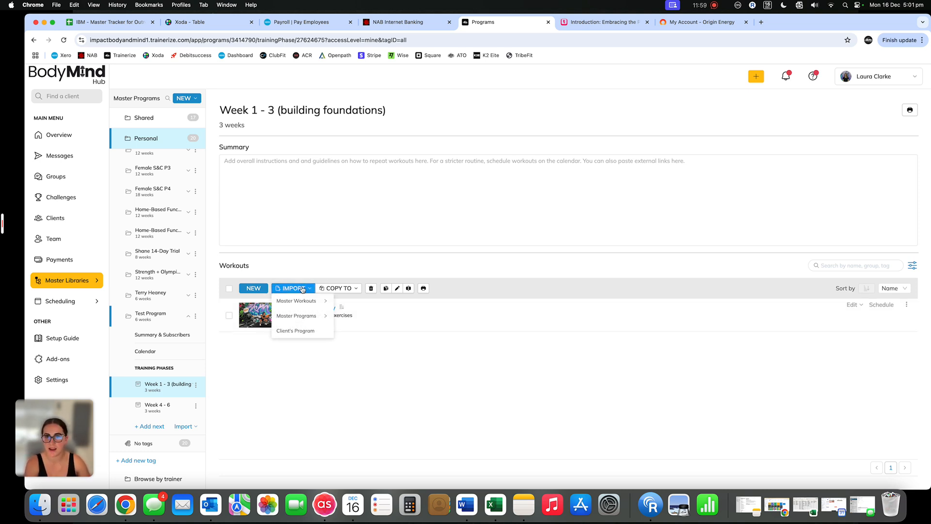
pyautogui.moveTo(306, 305)
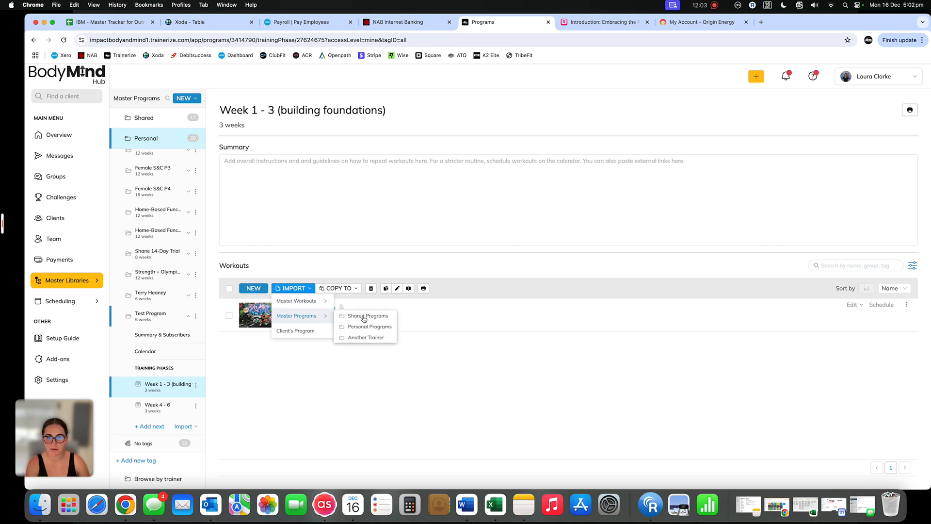
pyautogui.click(370, 316)
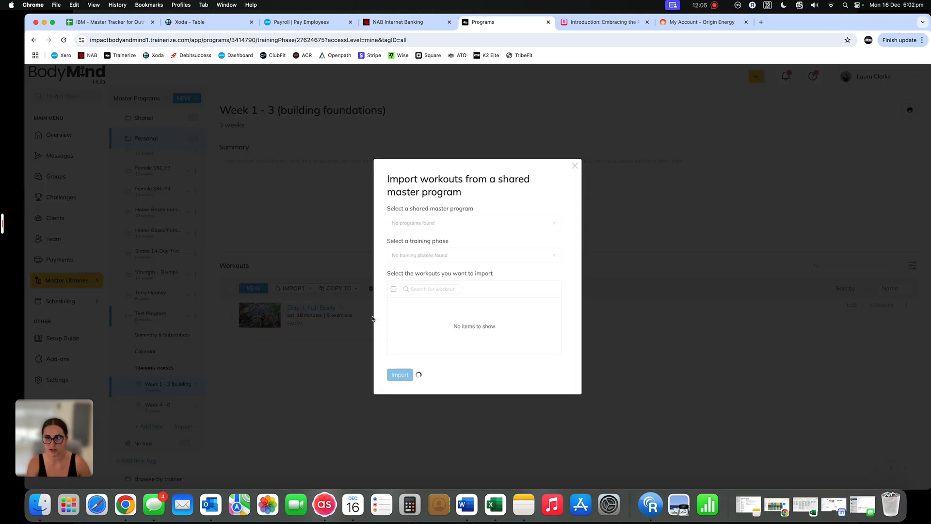
pyautogui.click(467, 223)
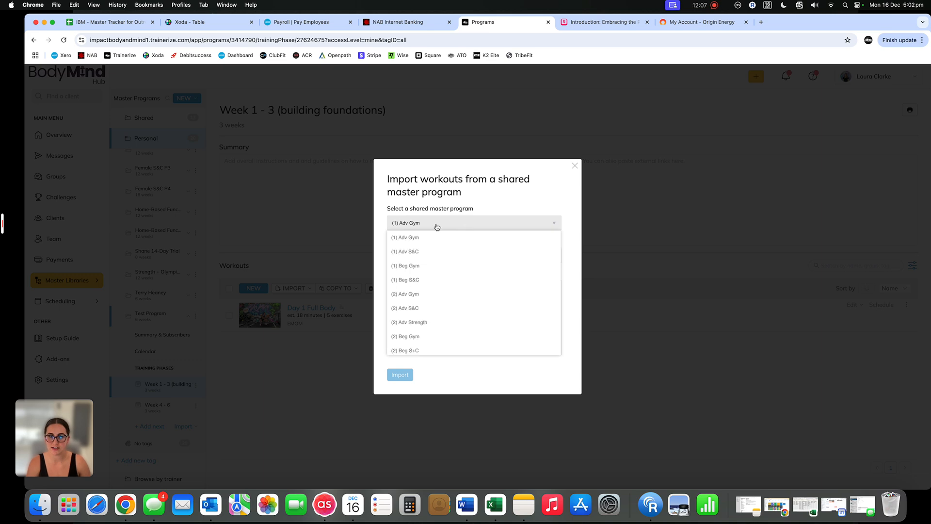
pyautogui.scroll(-3, 439, 321)
pyautogui.scroll(3, 439, 320)
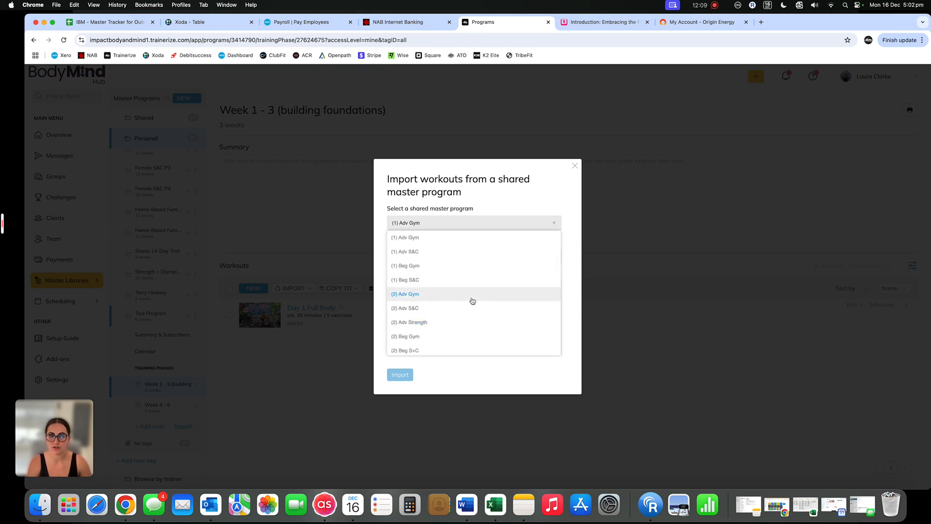
pyautogui.click(427, 239)
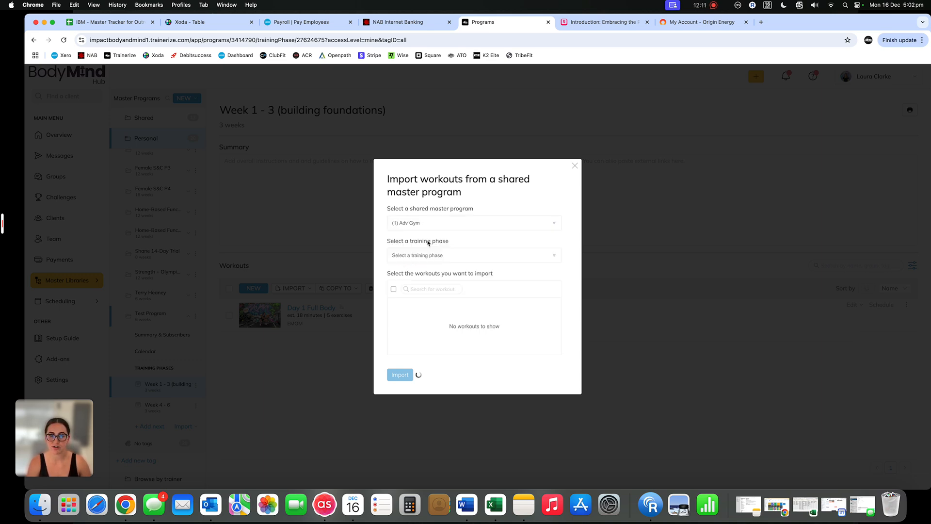
pyautogui.click(476, 261)
pyautogui.click(433, 272)
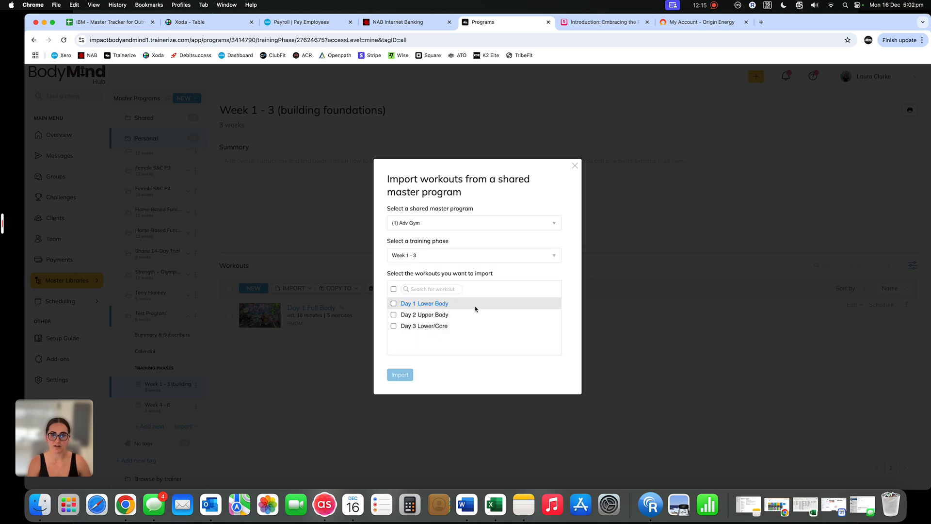
pyautogui.click(393, 315)
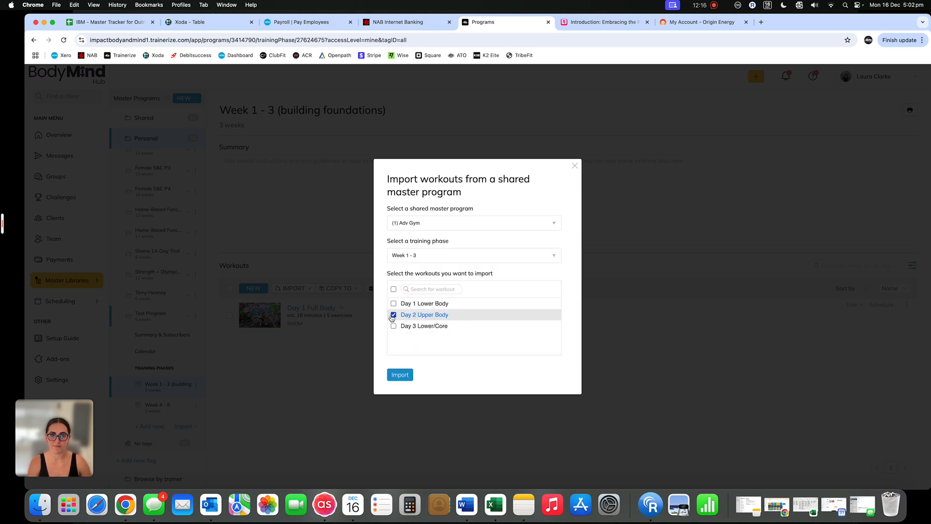
pyautogui.click(400, 374)
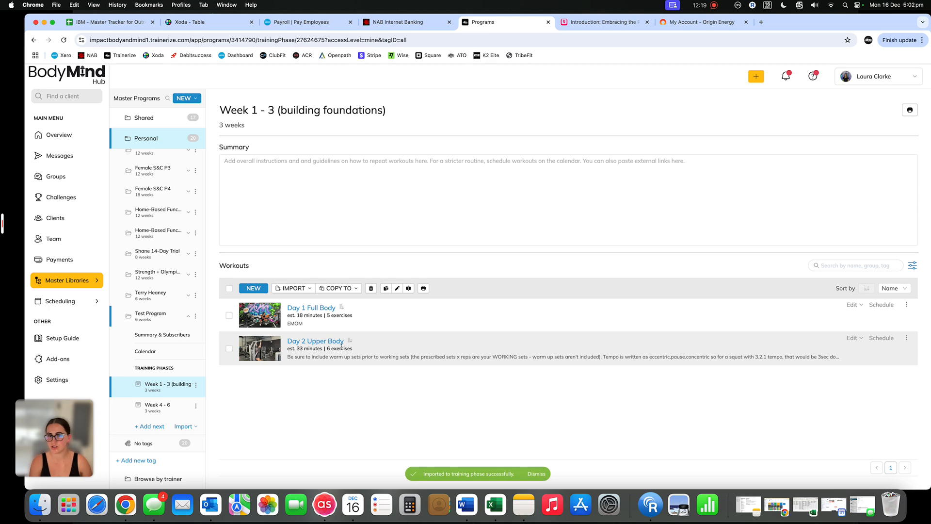
# Review the instructions and exercise targets of the imported Day 2 Upper Body workout and save it
pyautogui.click(854, 338)
pyautogui.click(776, 350)
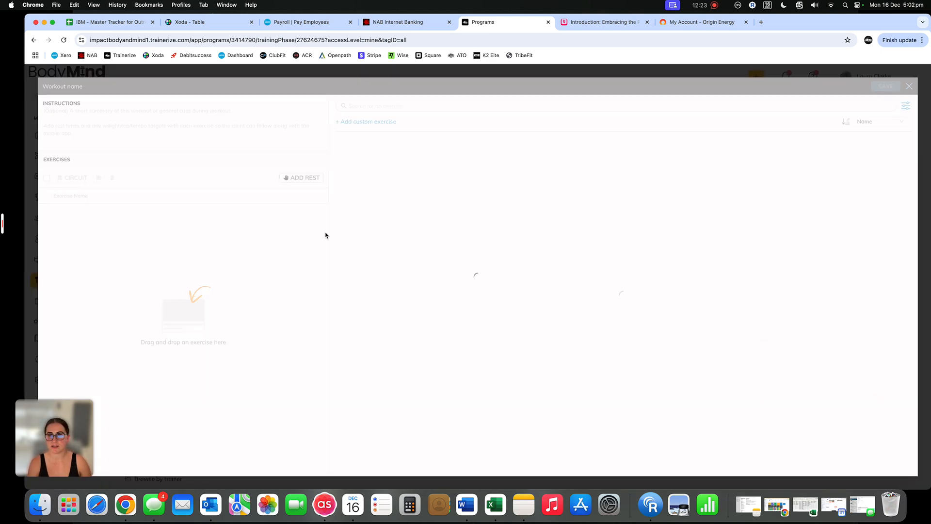
pyautogui.click(173, 119)
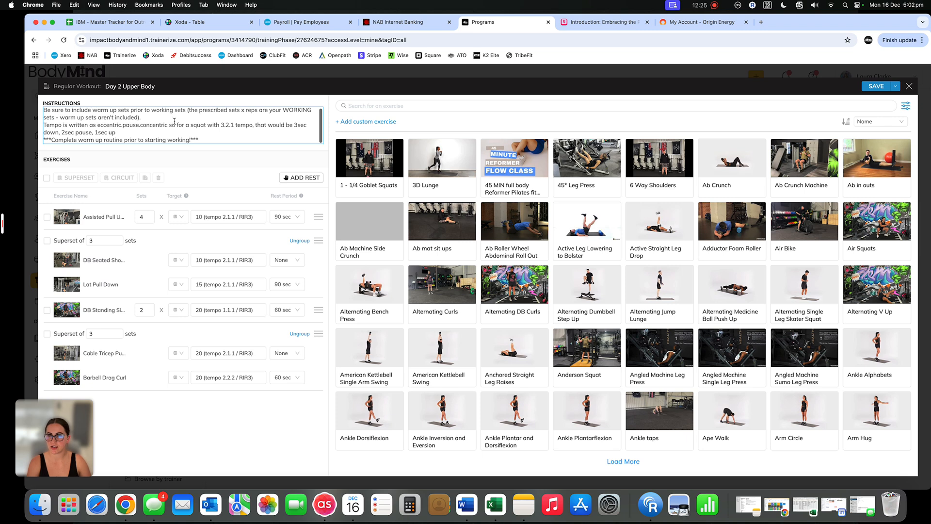
pyautogui.scroll(1, 175, 121)
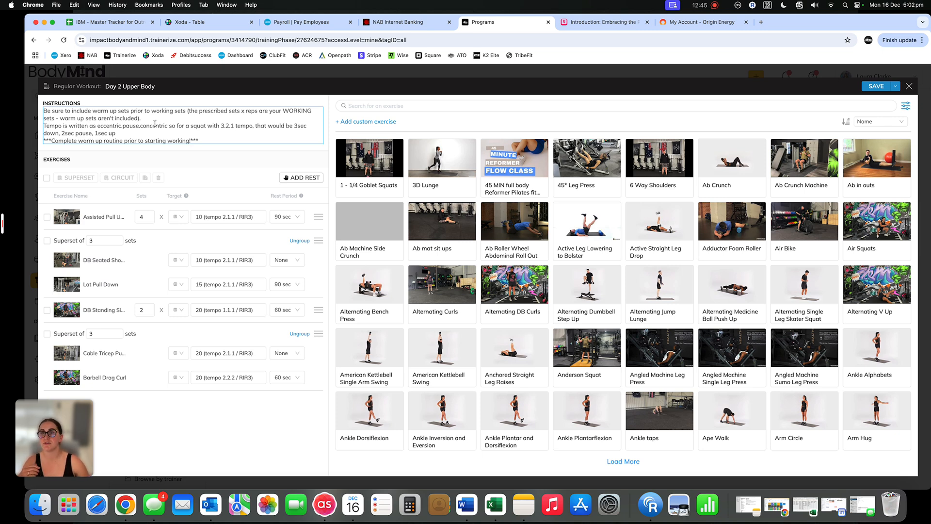
pyautogui.scroll(-1, 155, 124)
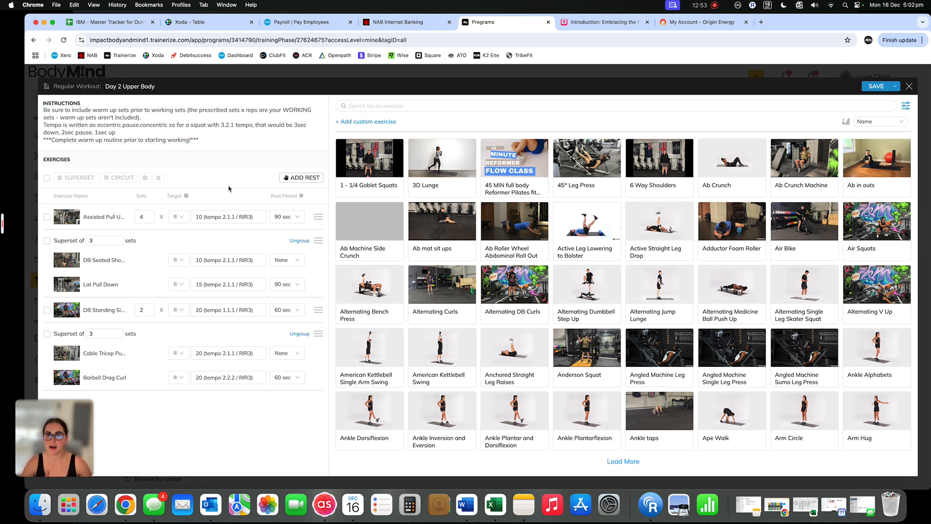
pyautogui.click(215, 220)
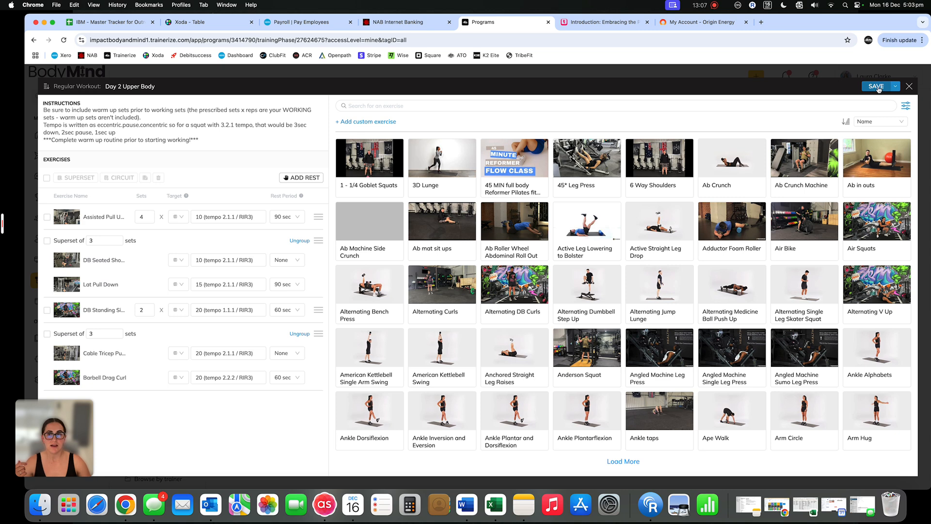
pyautogui.click(173, 129)
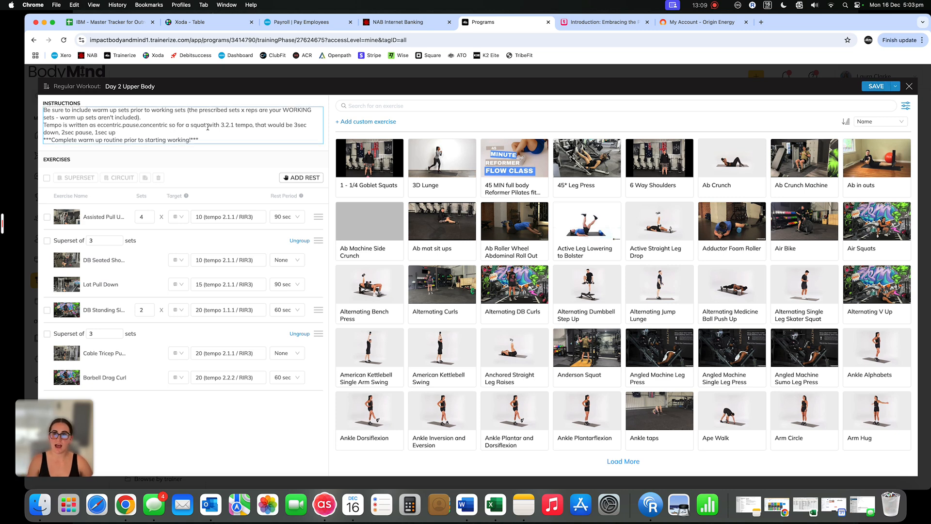
pyautogui.click(780, 61)
pyautogui.click(873, 88)
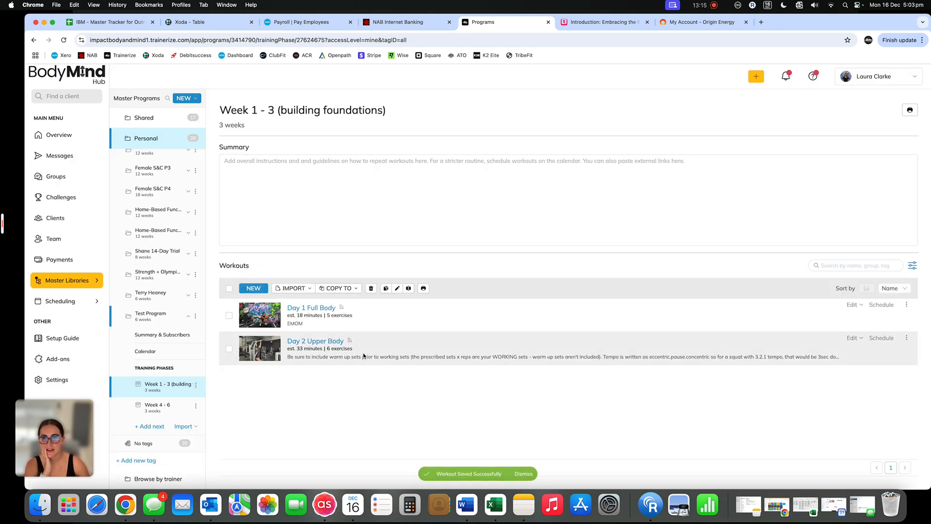
# Copy the Day 1 Full Body and Day 2 Upper Body workouts from Week 1 - 3 into Test Program's Week 4 - 6 phase and check both phases
pyautogui.click(167, 408)
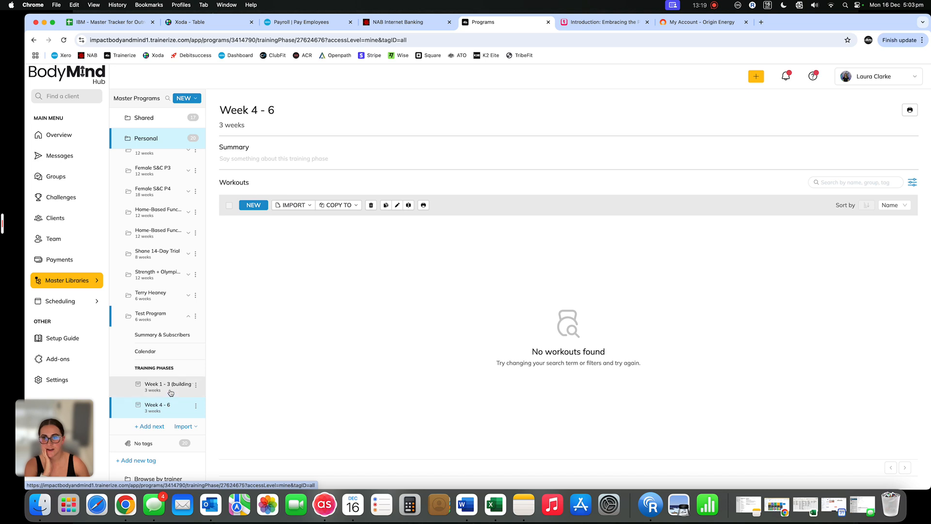
pyautogui.click(172, 391)
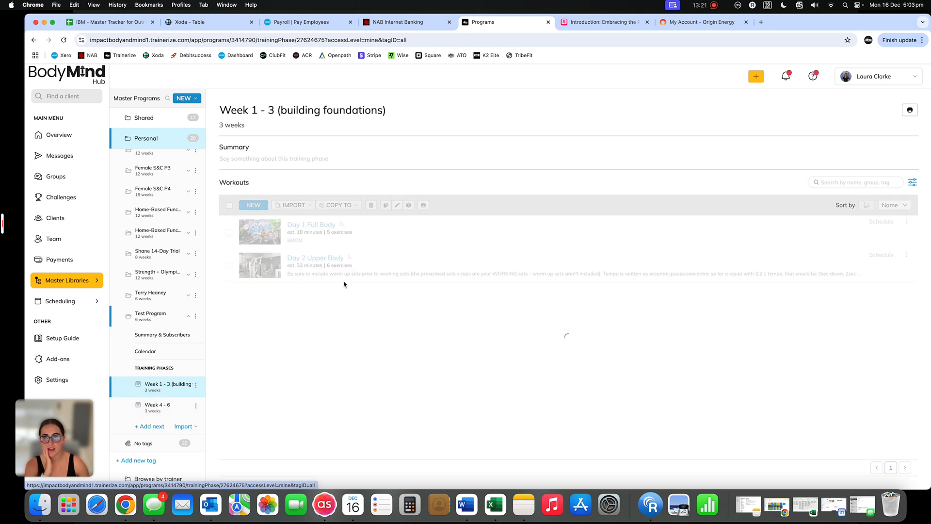
pyautogui.click(229, 234)
pyautogui.click(229, 275)
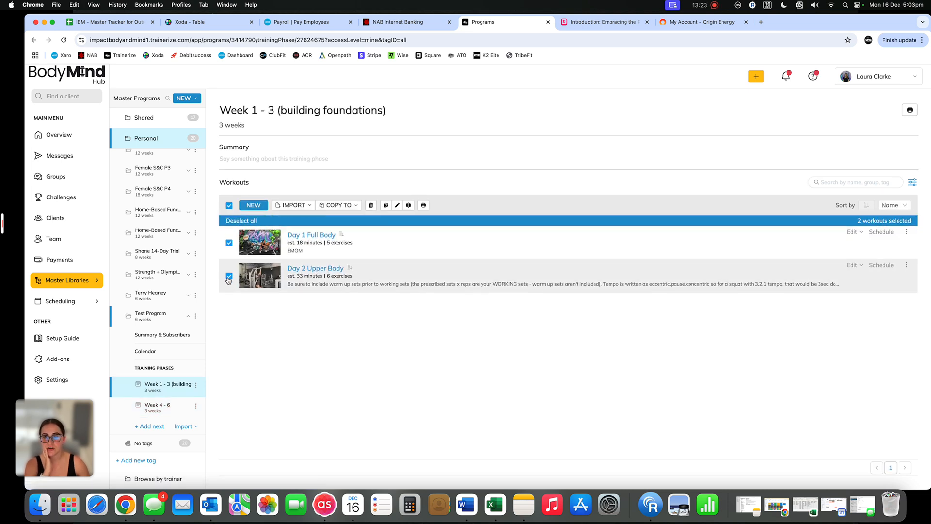
pyautogui.click(338, 205)
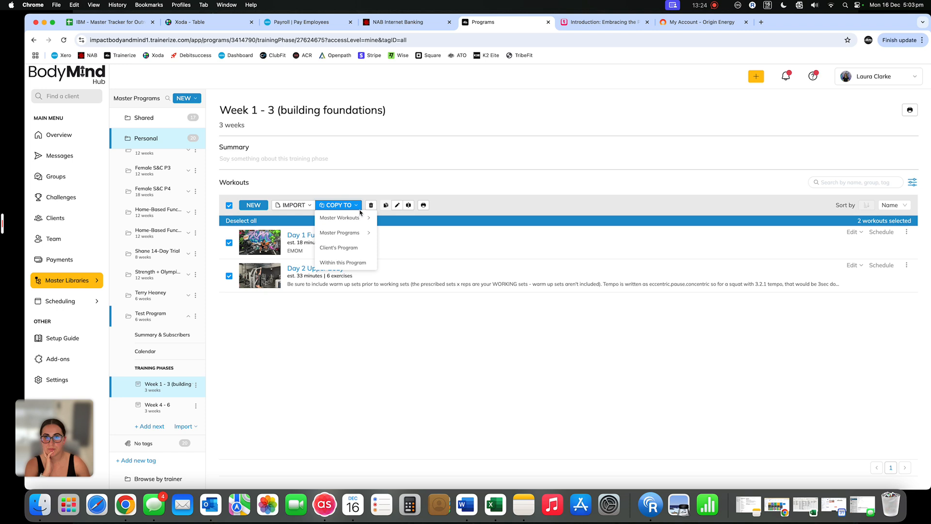
pyautogui.click(347, 266)
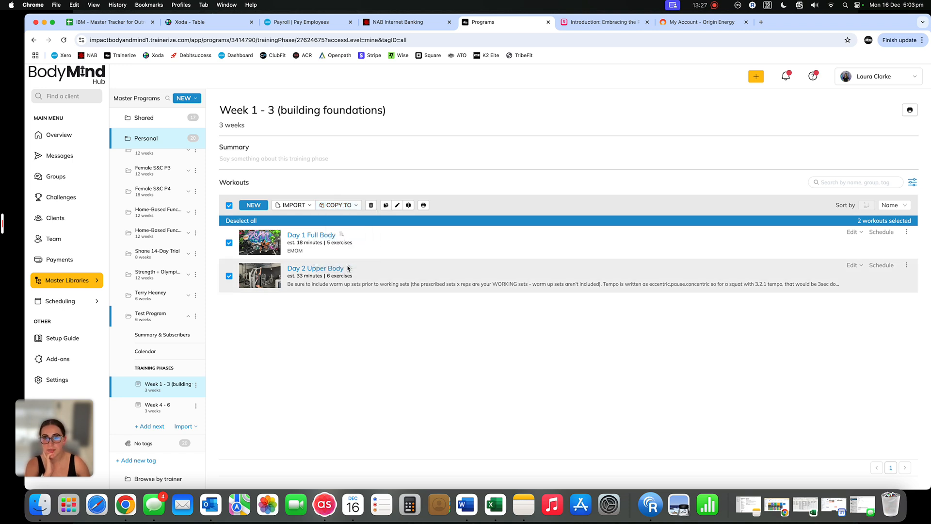
pyautogui.click(461, 272)
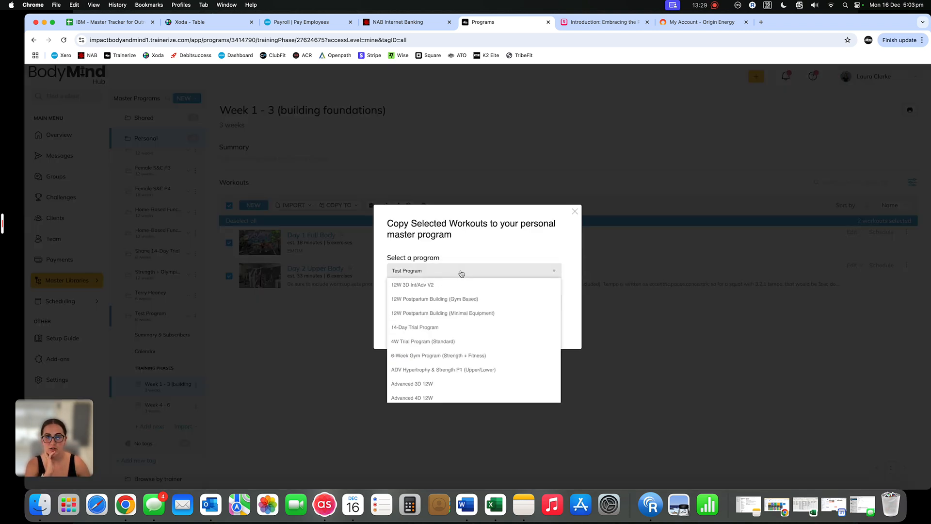
pyautogui.click(461, 271)
pyautogui.click(456, 305)
pyautogui.click(452, 332)
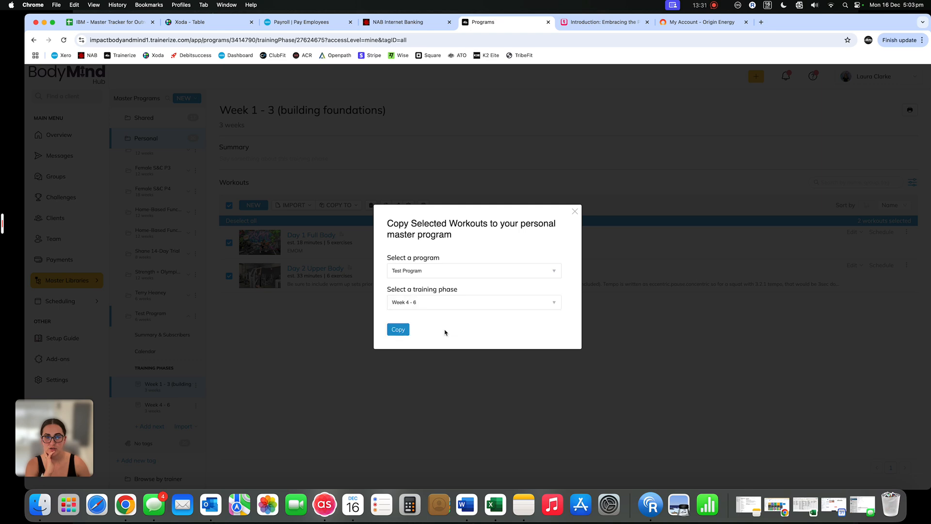
pyautogui.click(401, 332)
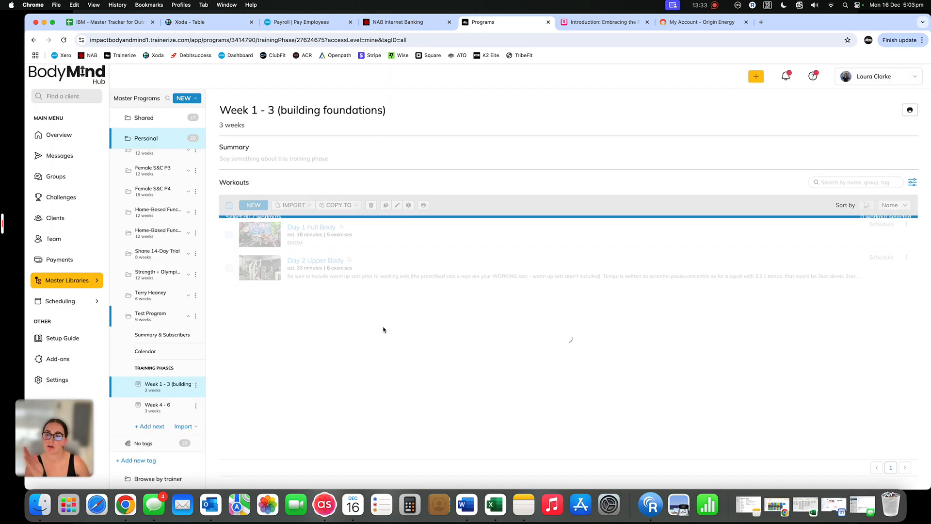
pyautogui.click(165, 412)
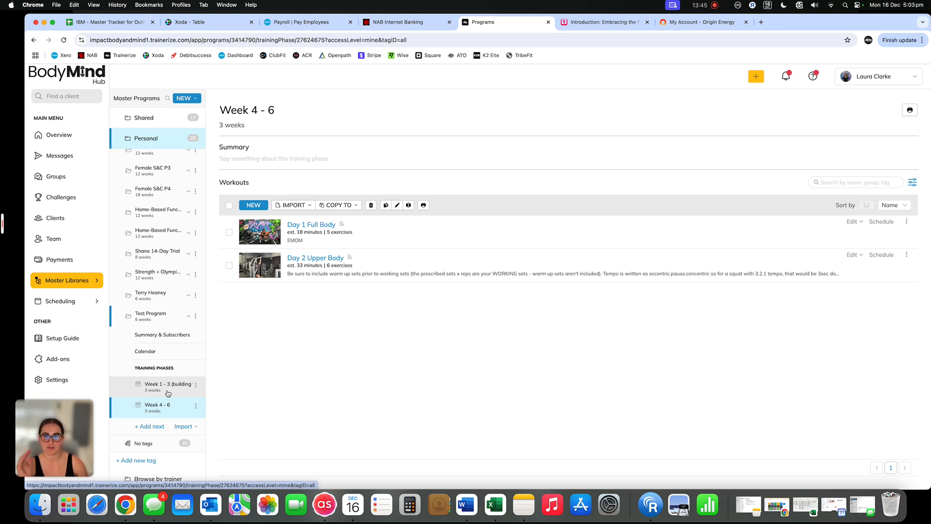
pyautogui.click(168, 393)
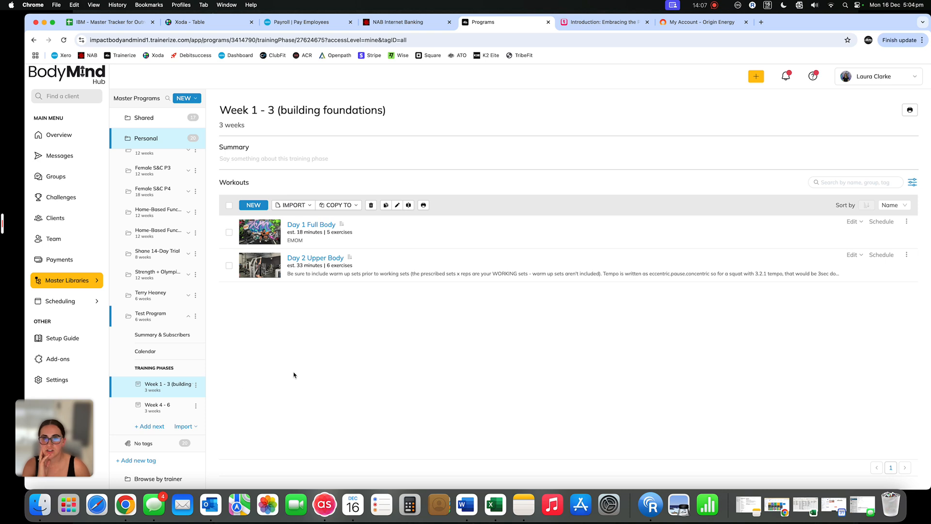
# In the Week 4 - 6 Day 2 Upper Body workout, set the Cable Tricep and Barbell Drag Curl superset to 4 sets
pyautogui.click(156, 406)
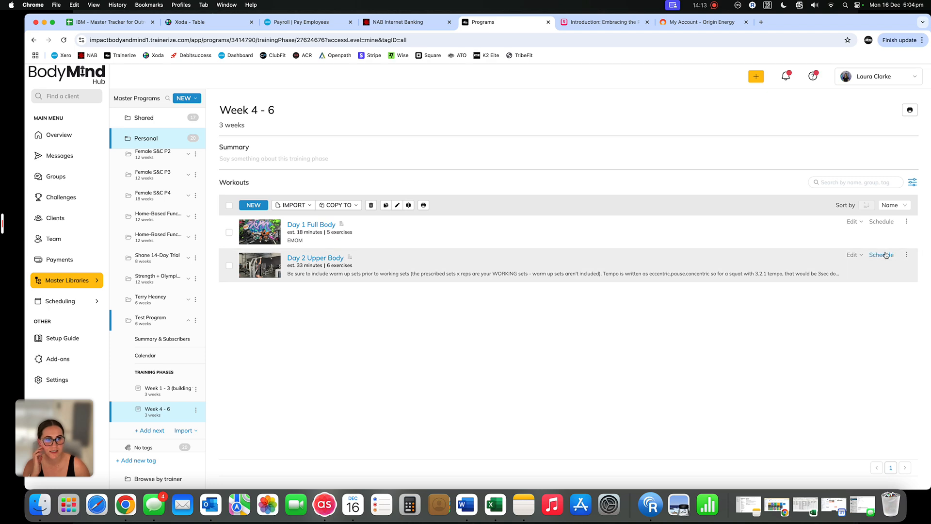
pyautogui.click(850, 255)
pyautogui.click(781, 265)
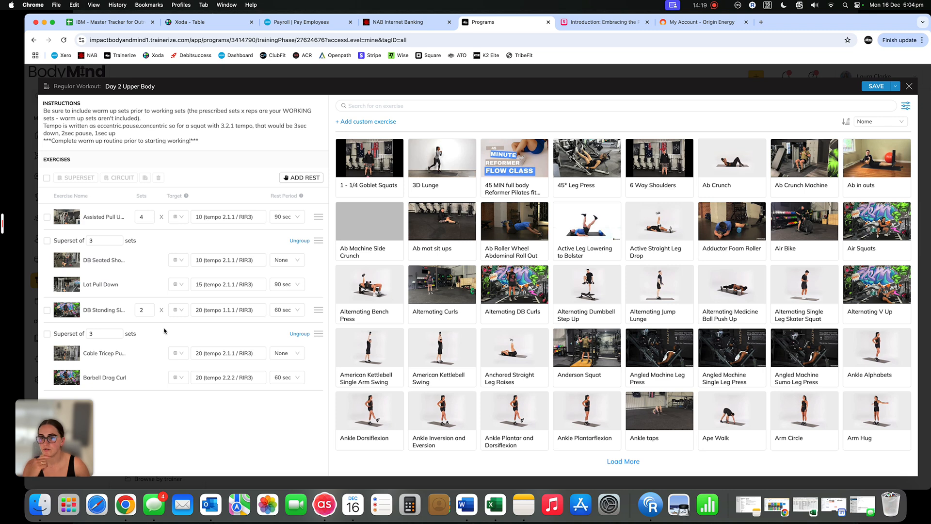
pyautogui.click(122, 335)
pyautogui.press('BackSpace')
pyautogui.write('4')
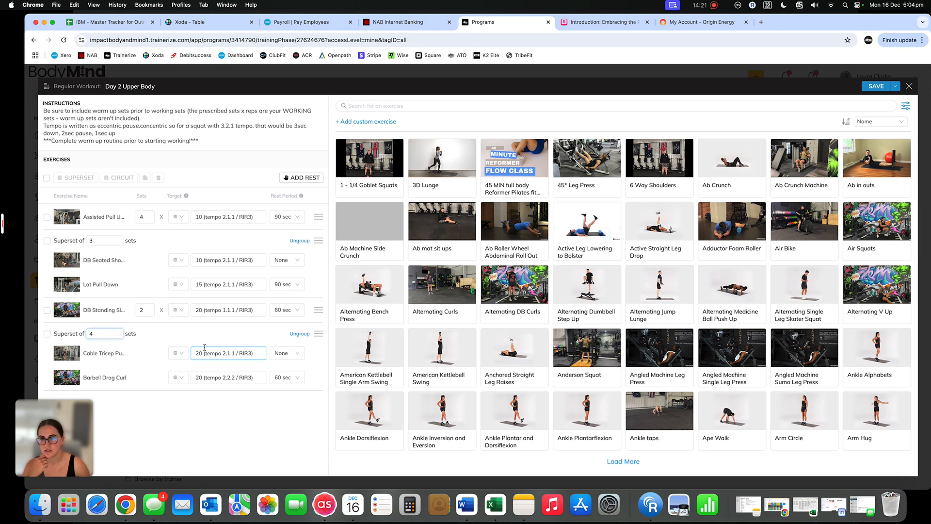
# Set the target of the DB Standing exercise to 30 (tempo 1.1.1 / RIR2) and save the workout
pyautogui.doubleClick(203, 312)
pyautogui.write('30')
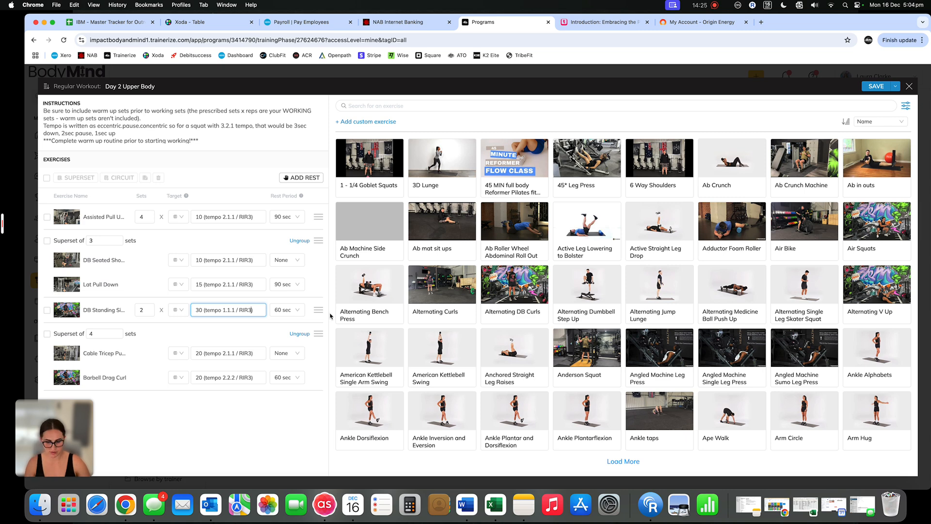
pyautogui.press('BackSpace')
pyautogui.write('2')
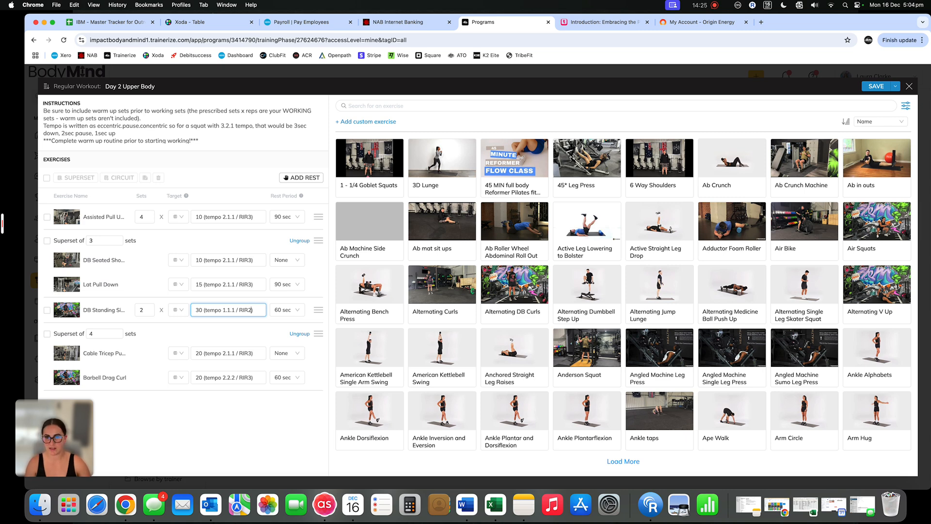
pyautogui.click(871, 88)
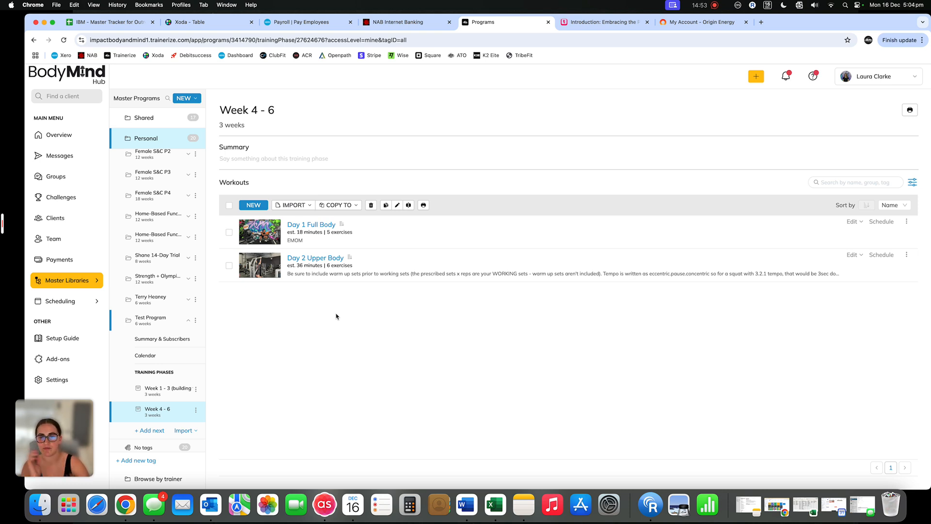
pyautogui.click(164, 360)
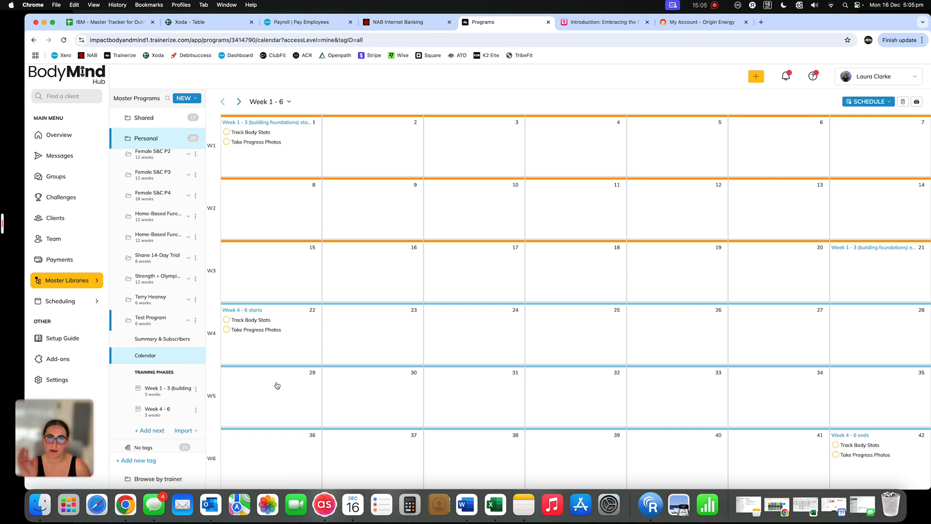
pyautogui.click(152, 394)
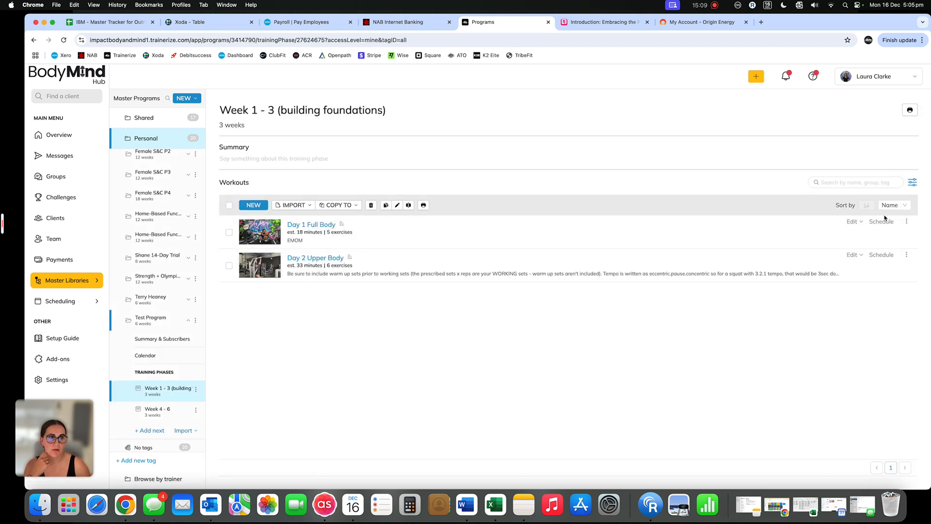
pyautogui.click(881, 222)
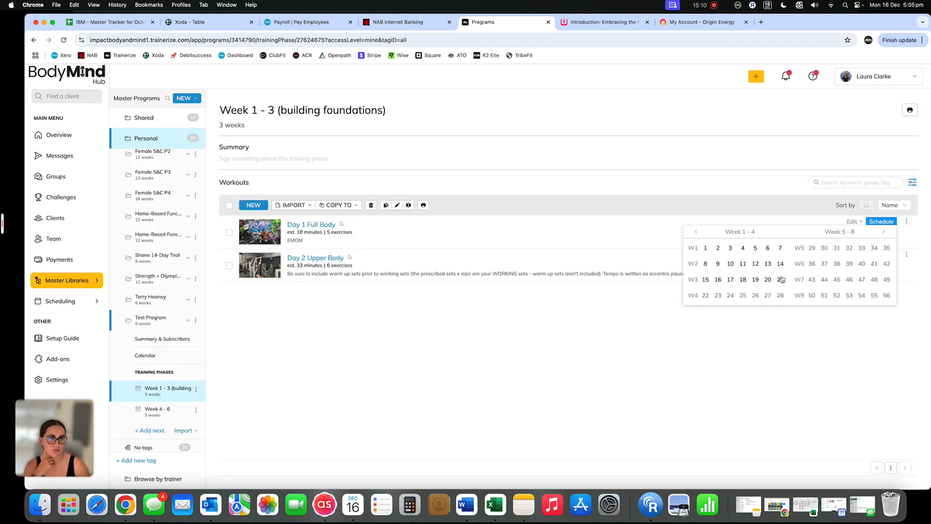
pyautogui.click(706, 251)
pyautogui.click(706, 265)
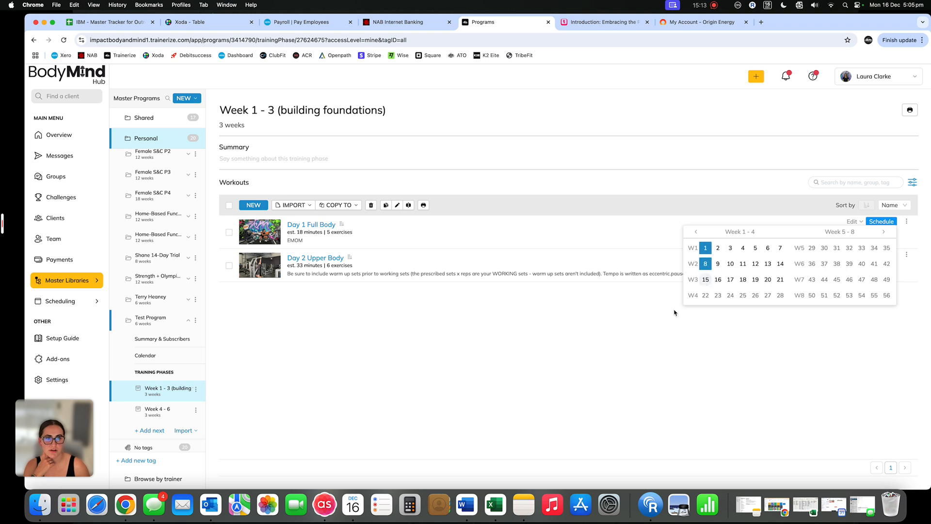
pyautogui.click(636, 327)
pyautogui.click(888, 222)
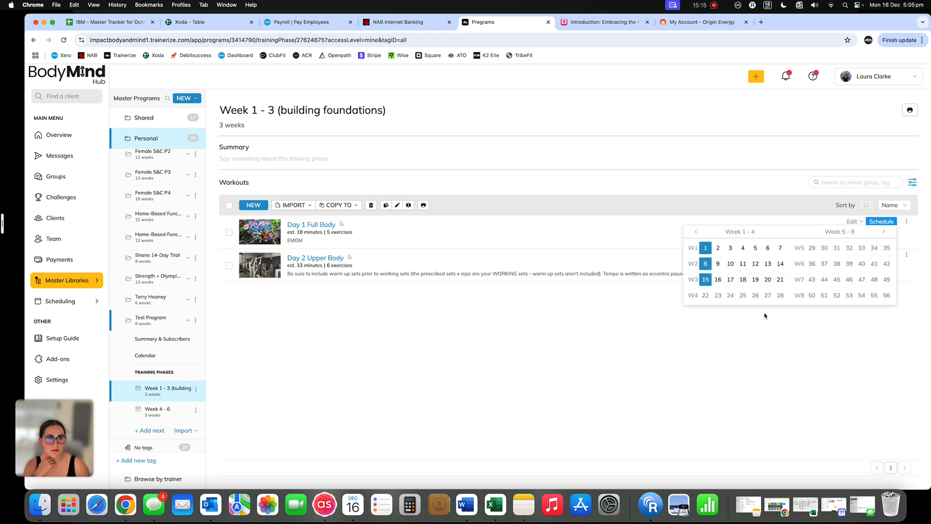
pyautogui.click(679, 347)
# Schedule the Week 1 - 3 phase's Day 2 Upper Body workout on days 4, 11 and 18
pyautogui.click(881, 255)
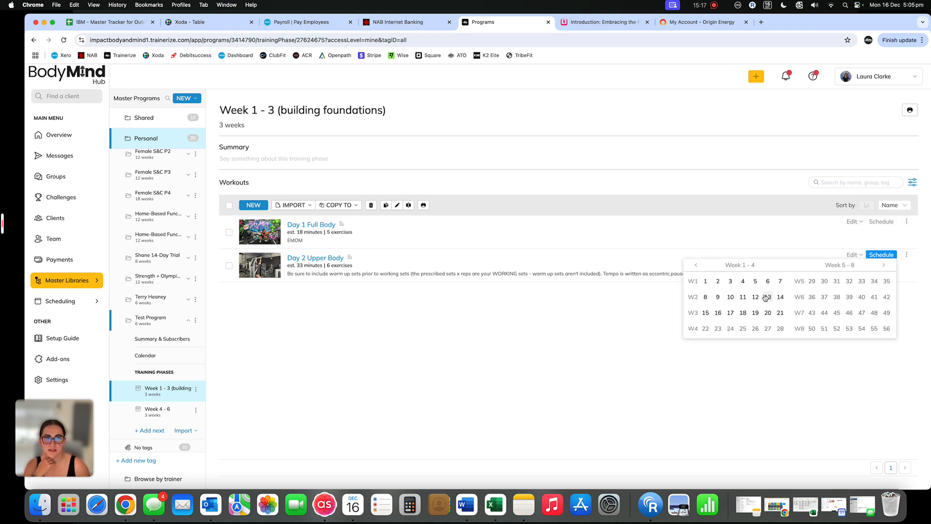
pyautogui.click(743, 297)
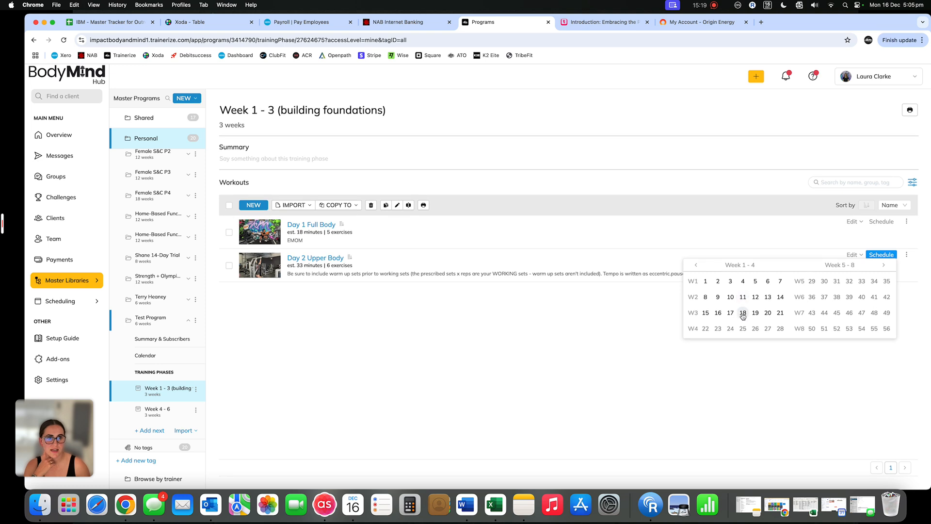
pyautogui.click(428, 301)
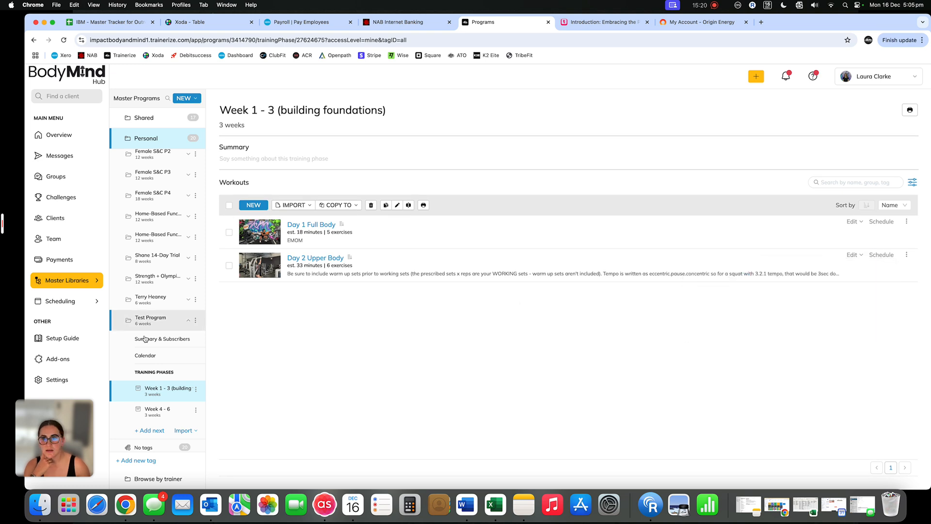
# In the Week 4 - 6 phase, schedule the Day 1 Full Body workout on days 22, 29 and 36
pyautogui.click(157, 410)
pyautogui.click(881, 222)
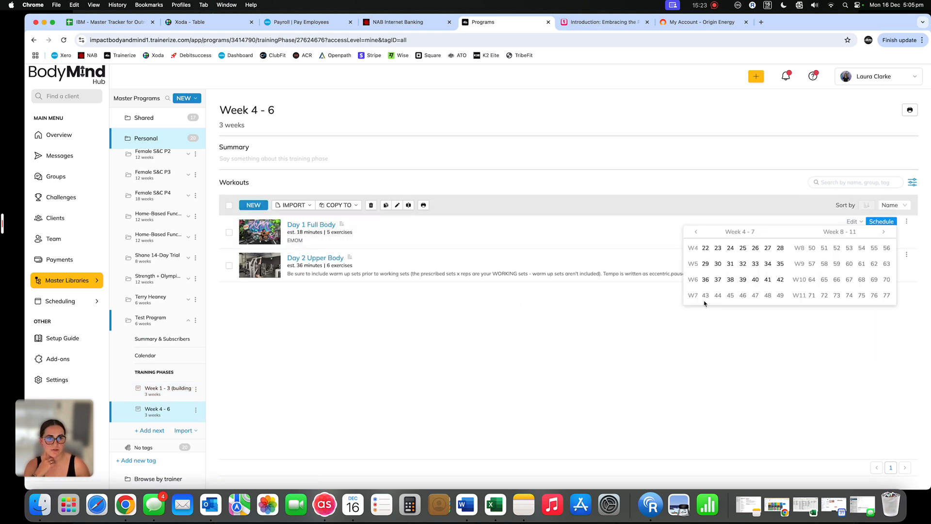
pyautogui.click(705, 248)
pyautogui.click(705, 264)
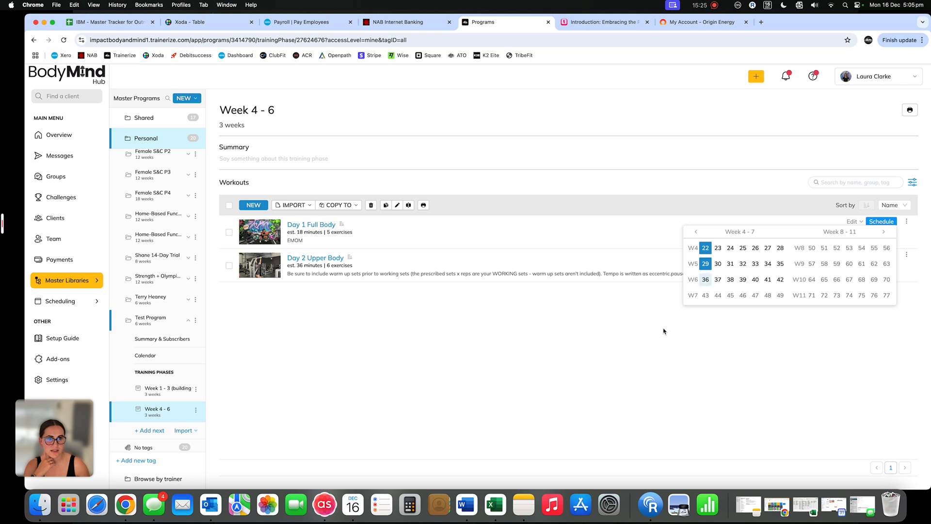
# Schedule the Week 4 - 6 phase's Day 2 Upper Body workout on days 25, 32 and 39, and review the program calendar
pyautogui.click(882, 254)
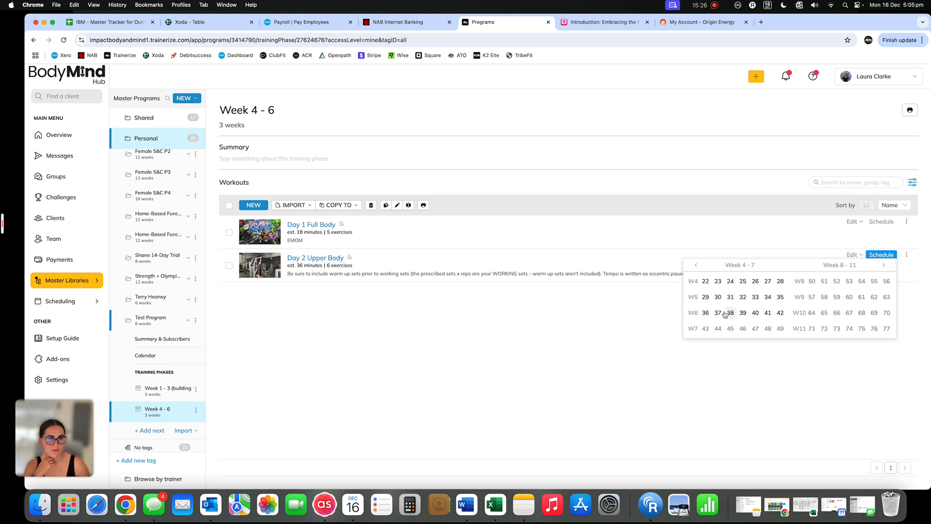
pyautogui.click(743, 281)
pyautogui.click(743, 296)
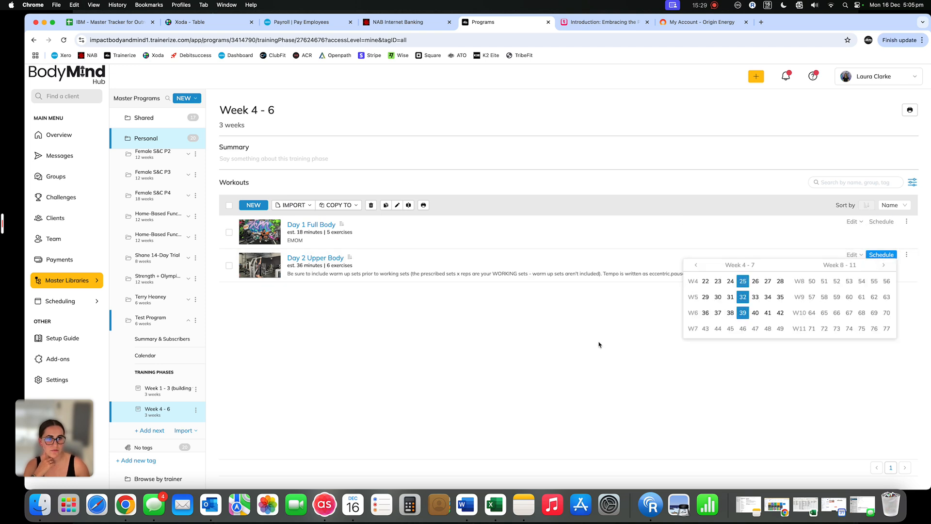
pyautogui.click(599, 344)
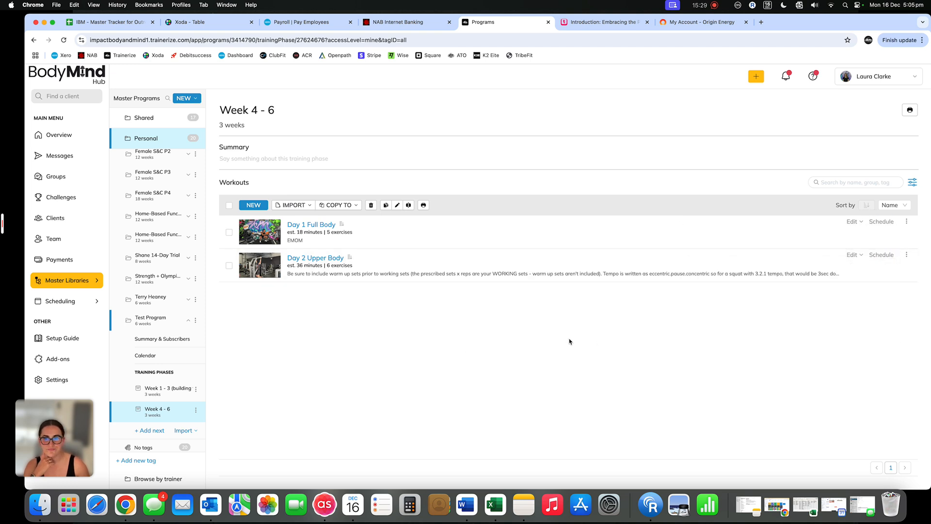
pyautogui.click(158, 361)
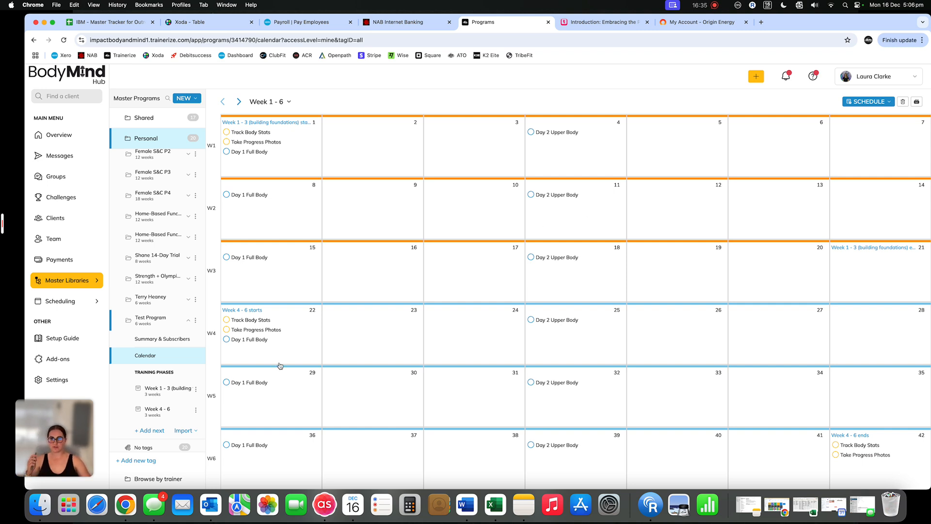
pyautogui.click(80, 442)
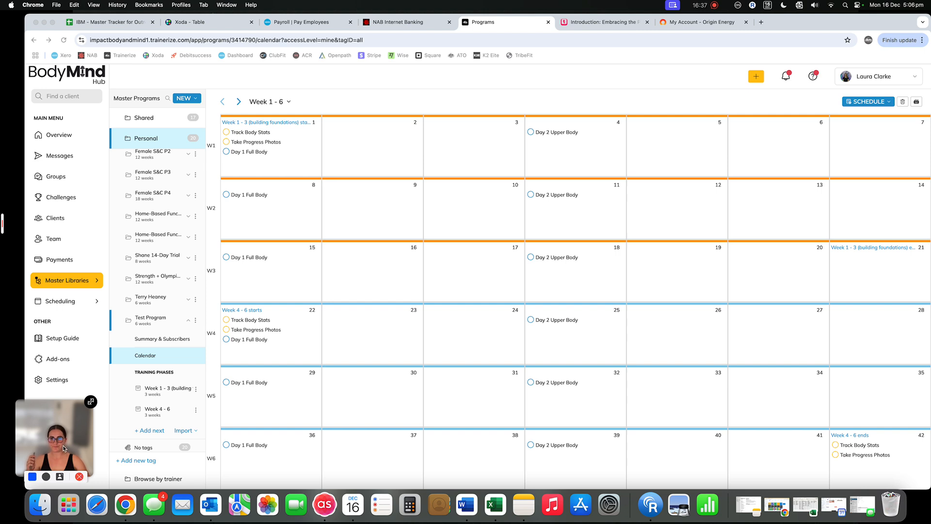
pyautogui.click(79, 476)
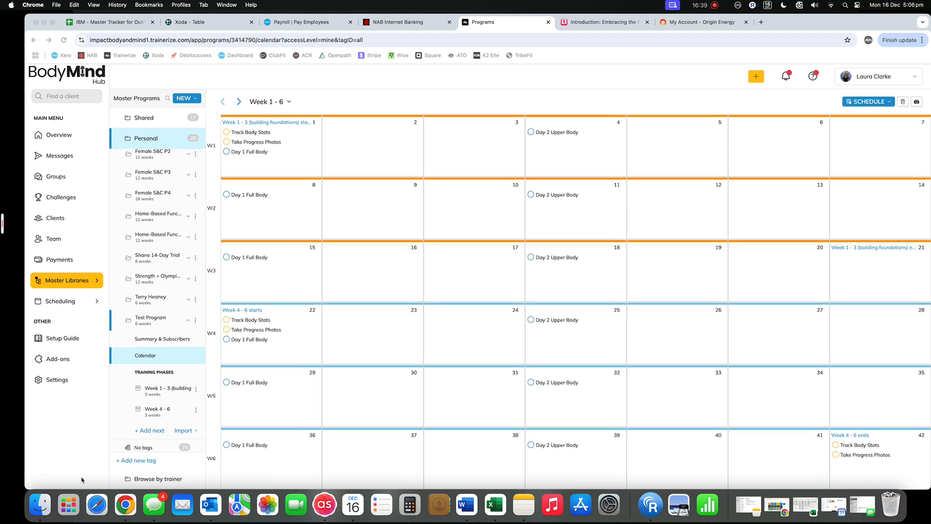